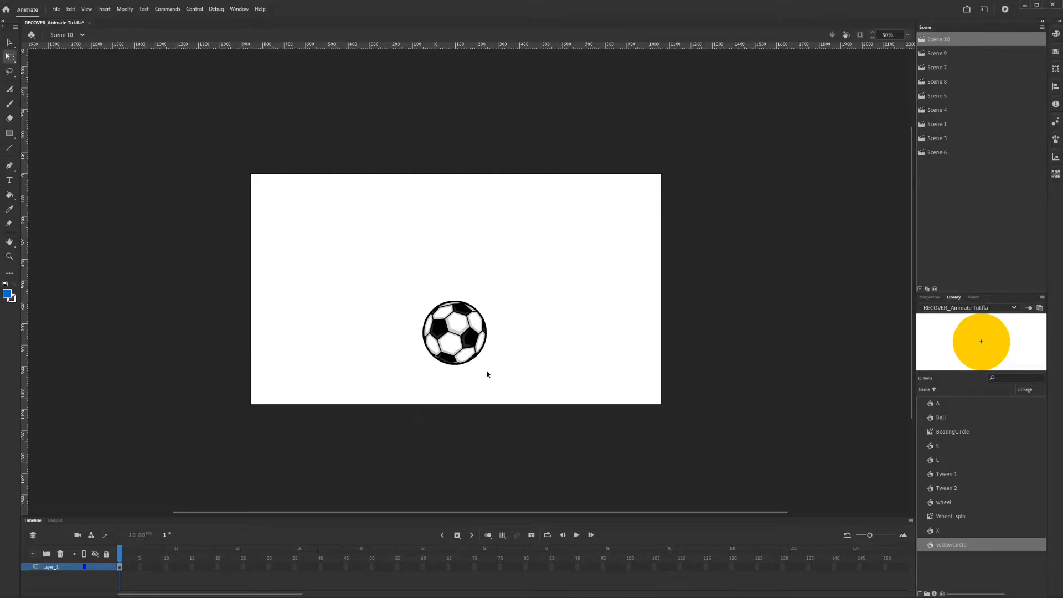
Move the soccer ball artwork slightly higher on the stage and convert it to a graphic symbol named SoccerBall.
drag(432, 345, 463, 317)
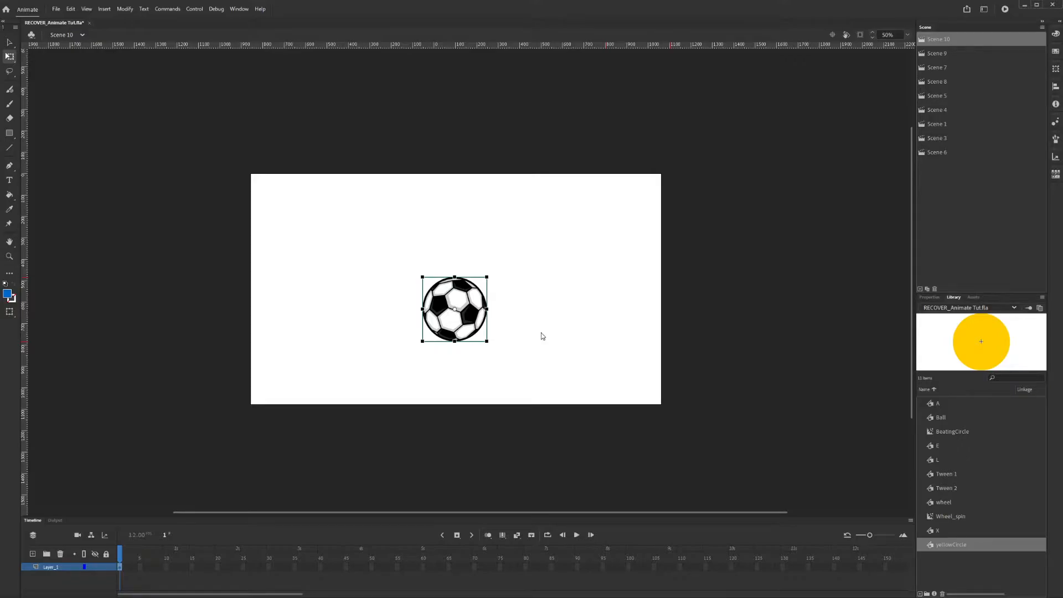
key(F8)
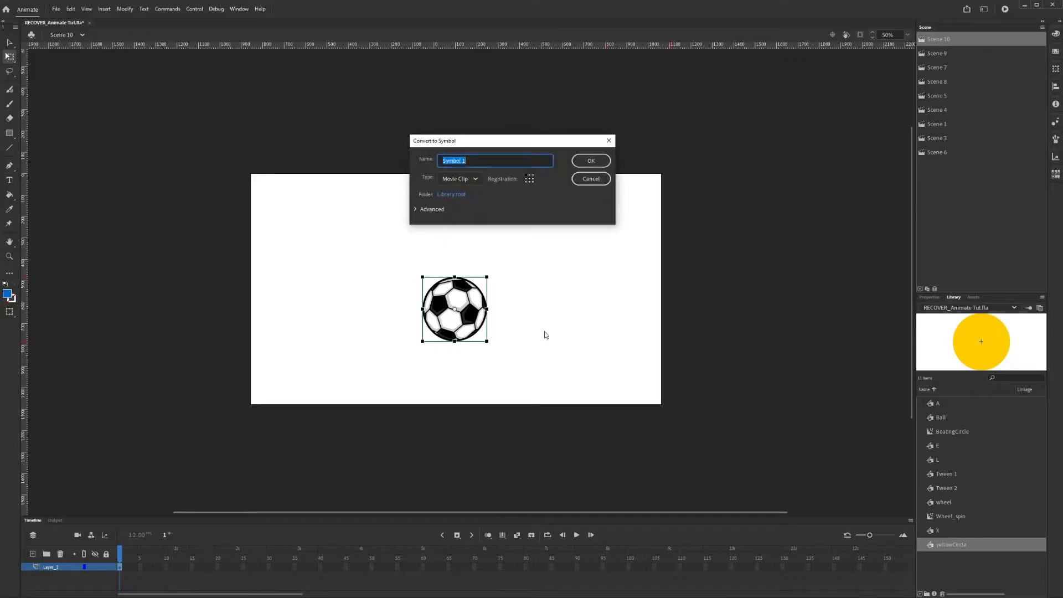
text(SoccetBall)
key(BackSpace)
key(BackSpace)
key(BackSpace)
text(rBall)
click(467, 178)
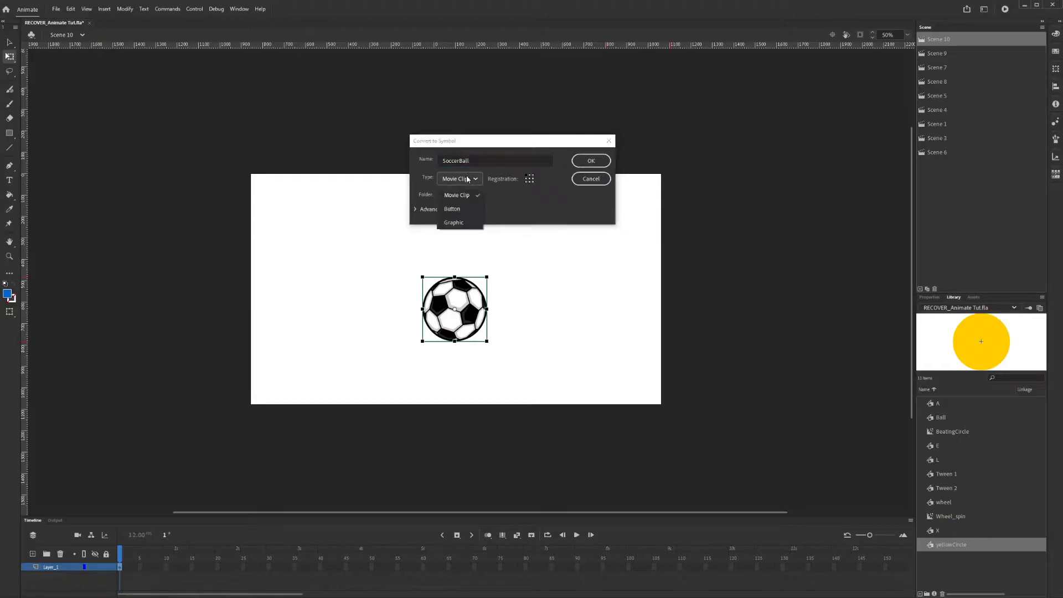
click(452, 223)
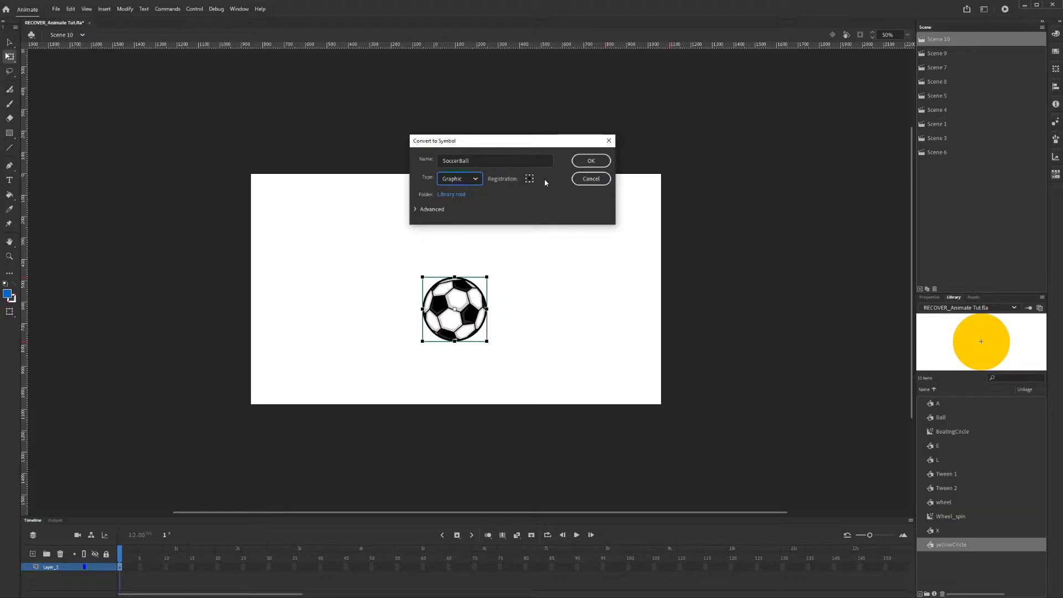
click(586, 162)
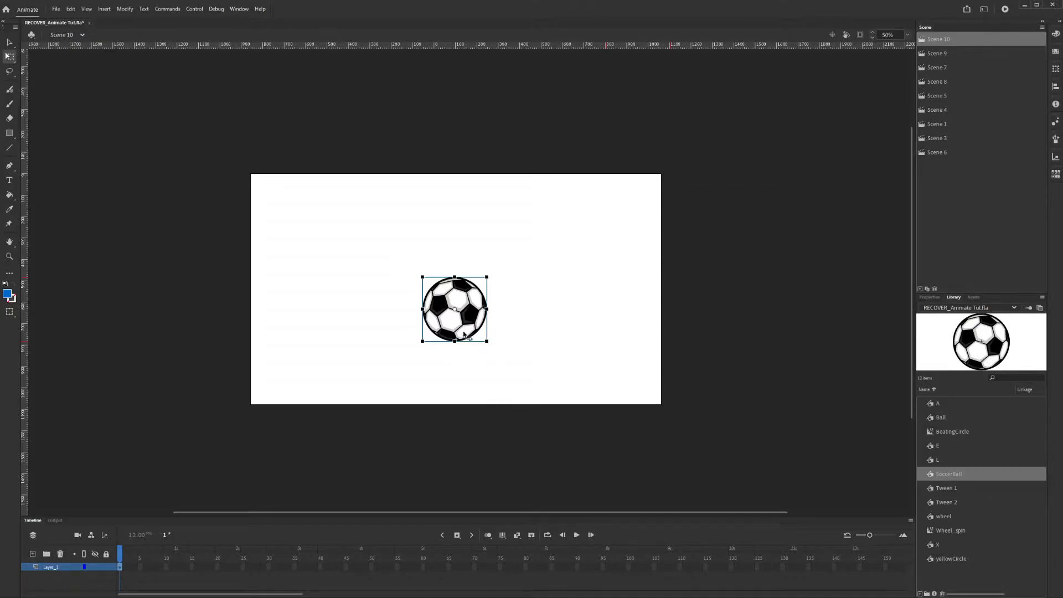
Replace the ball on the stage with a SoccerBall library instance and convert it to a movie clip symbol named SoccerBallMotion.
key(Delete)
drag(932, 477, 458, 329)
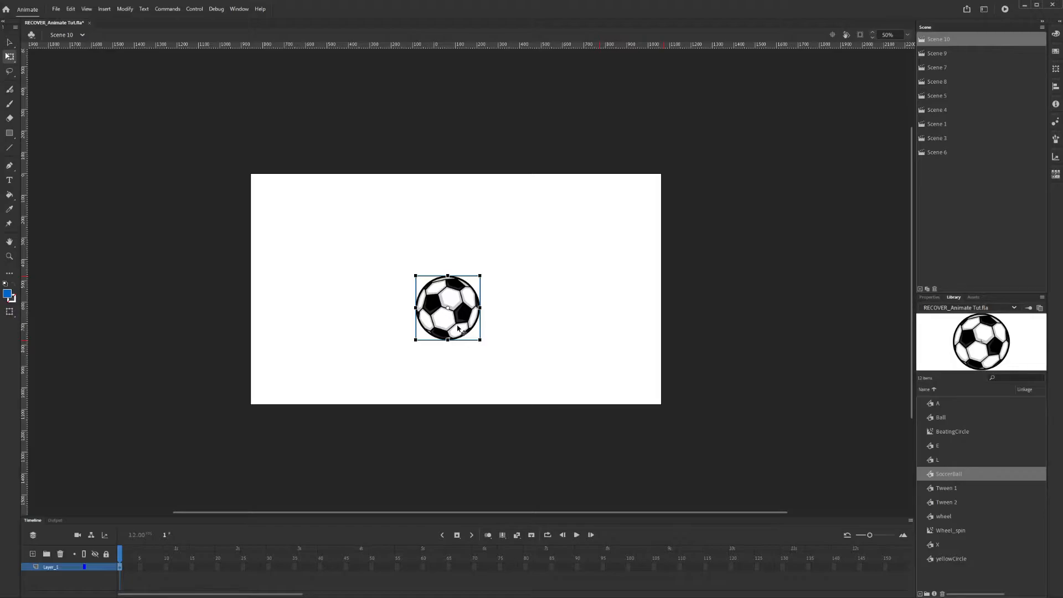
key(F8)
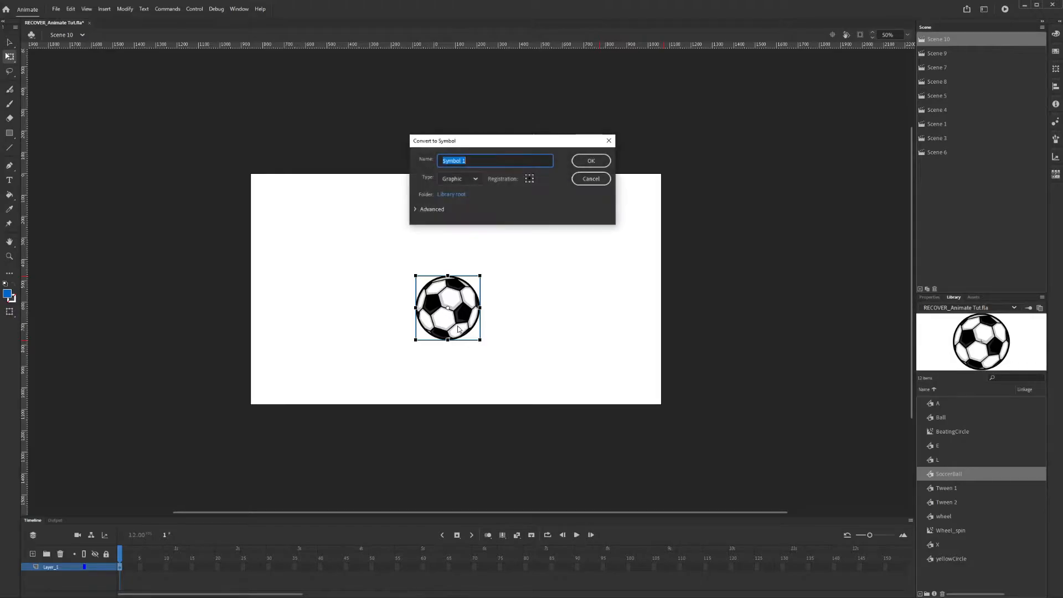
click(459, 177)
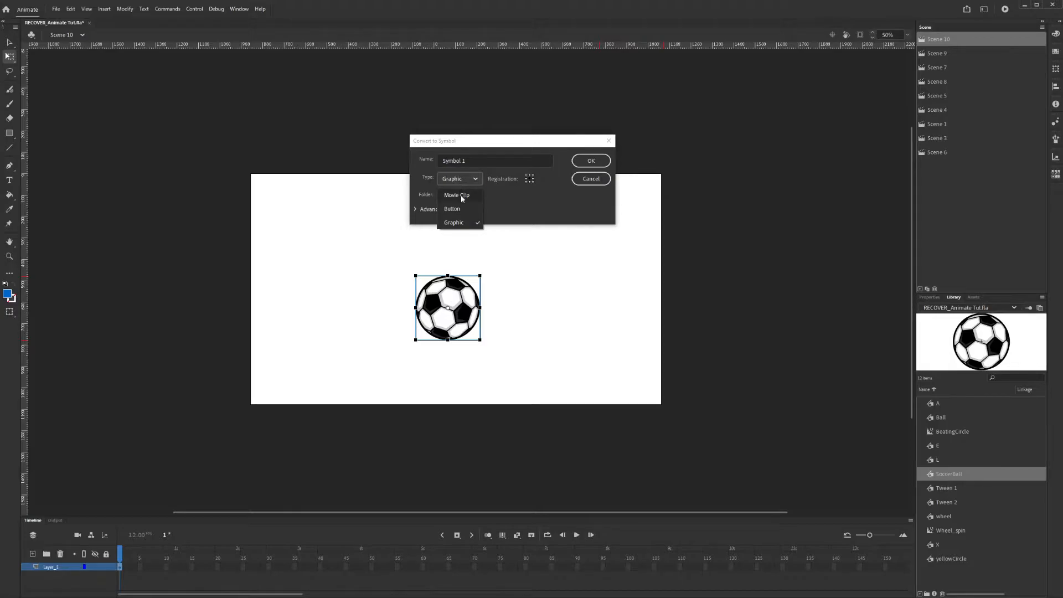
click(460, 195)
drag(471, 161, 393, 155)
text(Soo)
text(cerBallMotion)
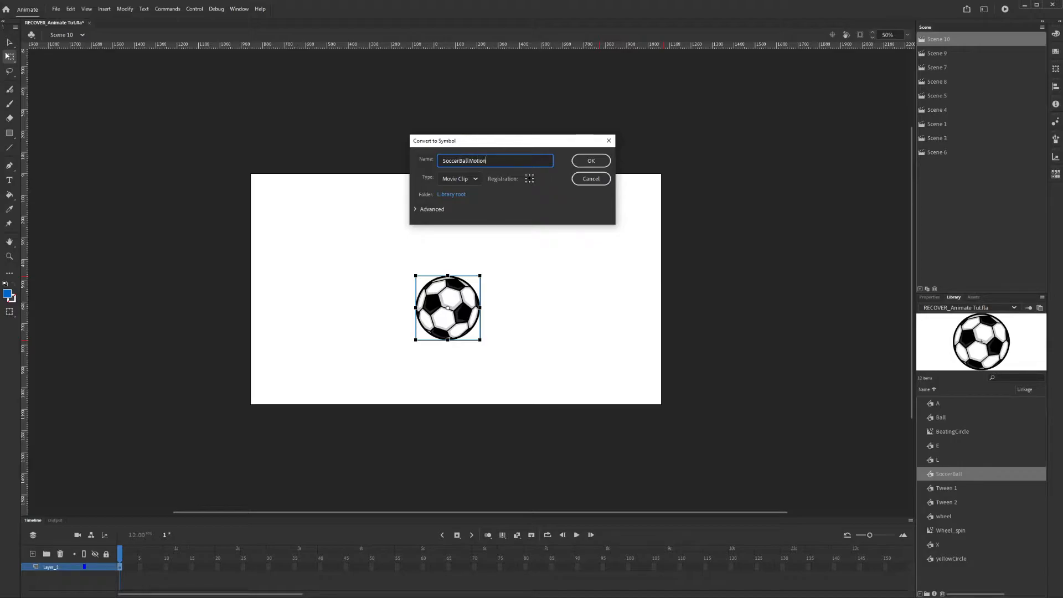
click(589, 161)
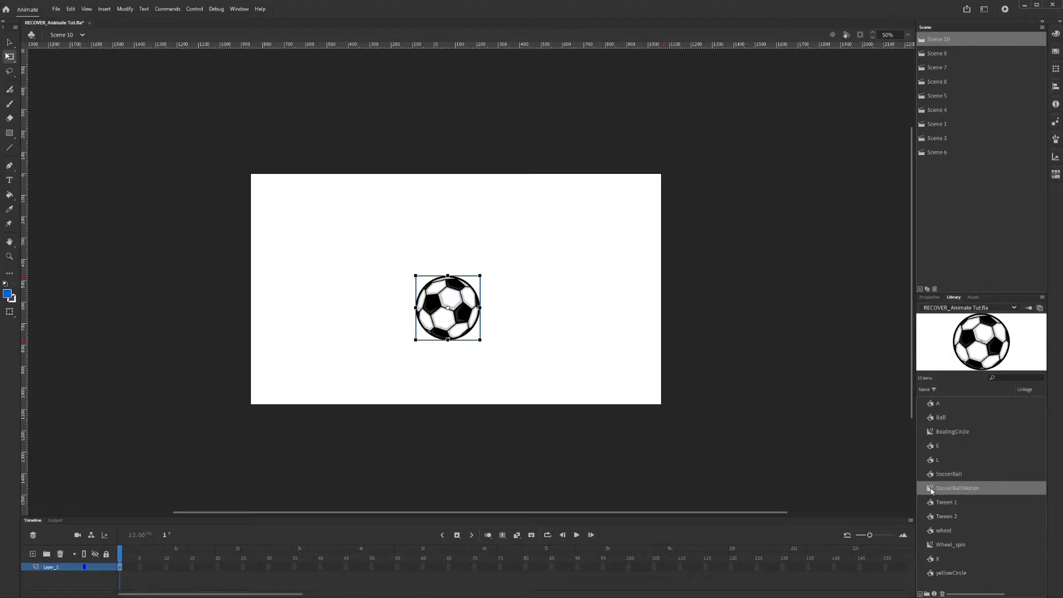
Move the ball up and to the right, and place the A symbol on a new layer to the left of it.
click(534, 342)
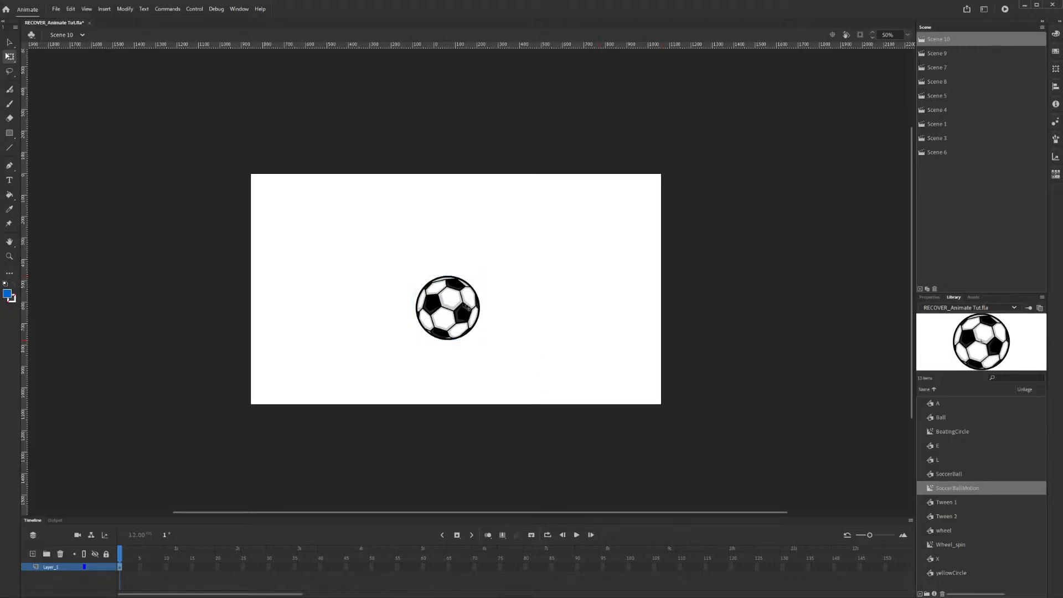
drag(451, 335, 486, 303)
click(33, 554)
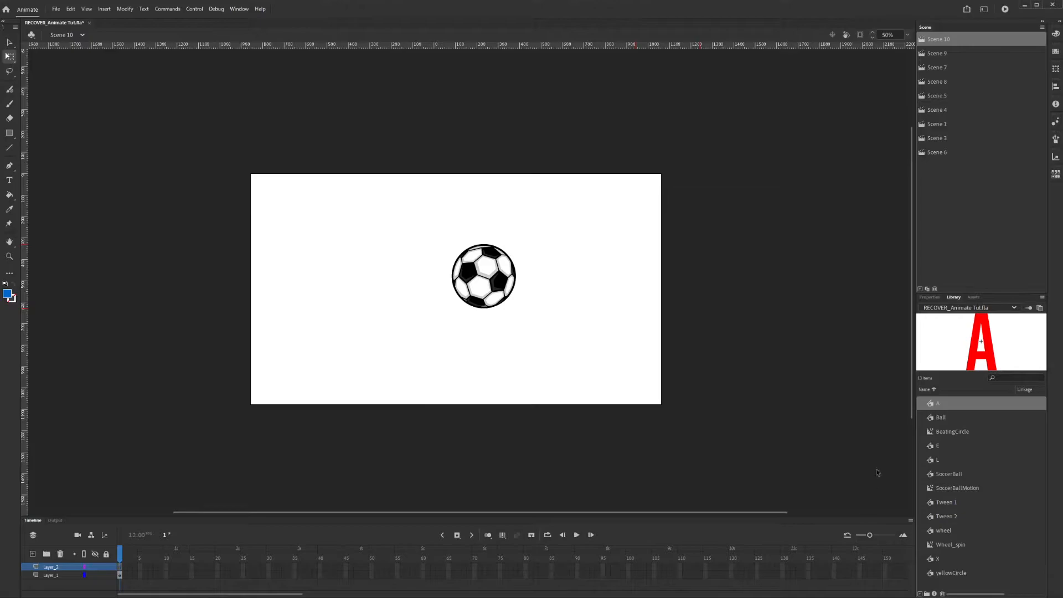
drag(933, 412, 346, 354)
click(416, 367)
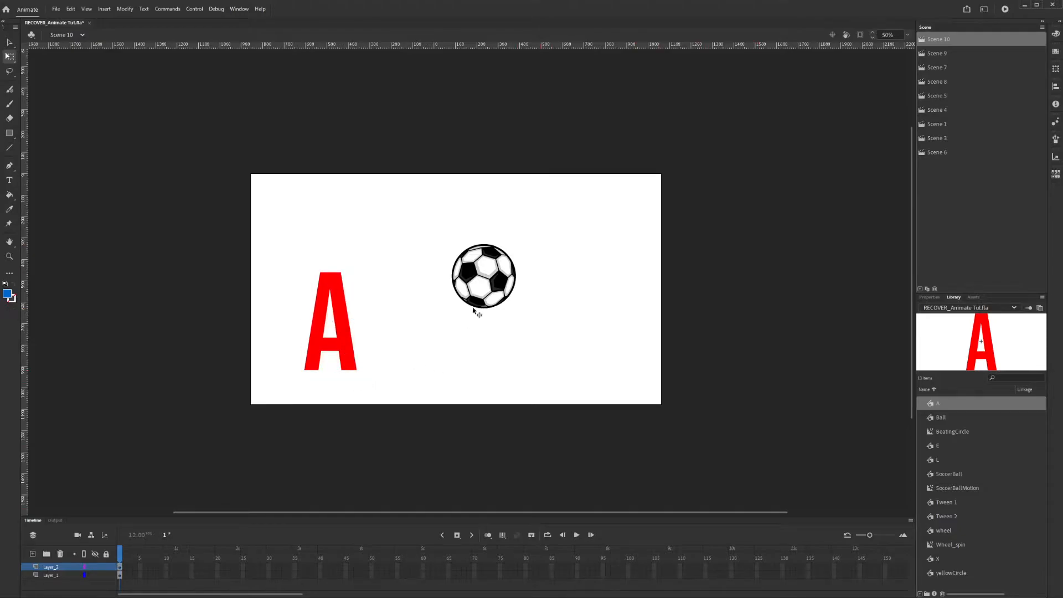
Nudge the ball down and right, open SoccerBallMotion for editing, and collapse the scene list to show the full object properties.
drag(480, 291, 495, 309)
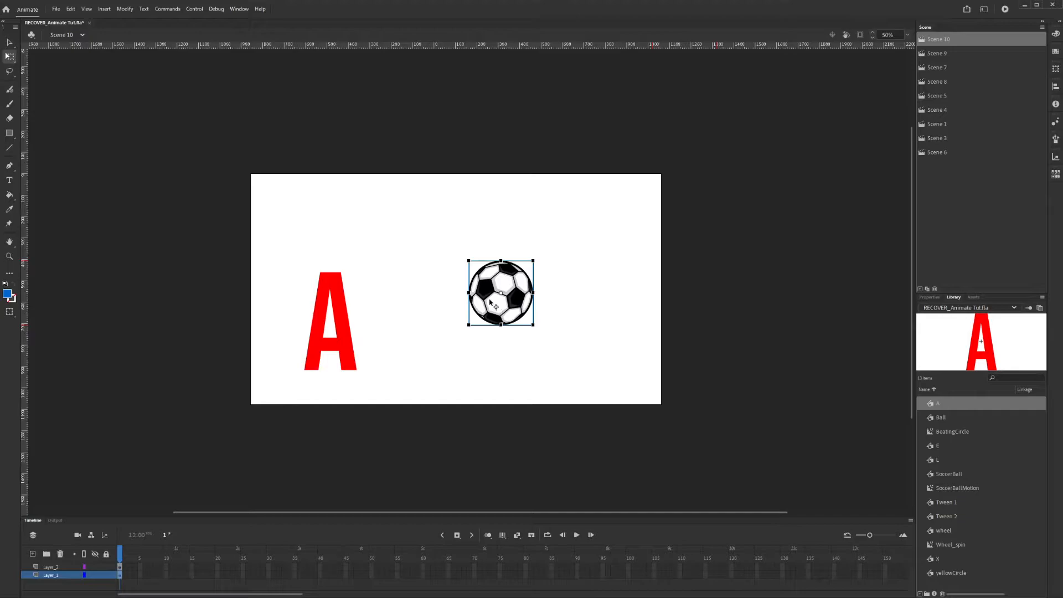
double_click(490, 302)
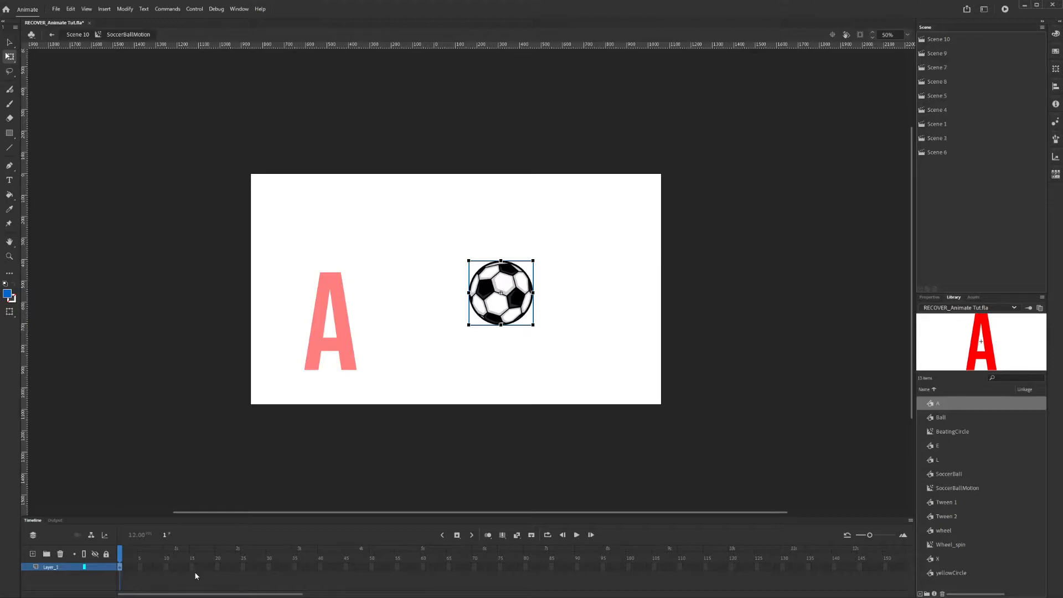
click(930, 297)
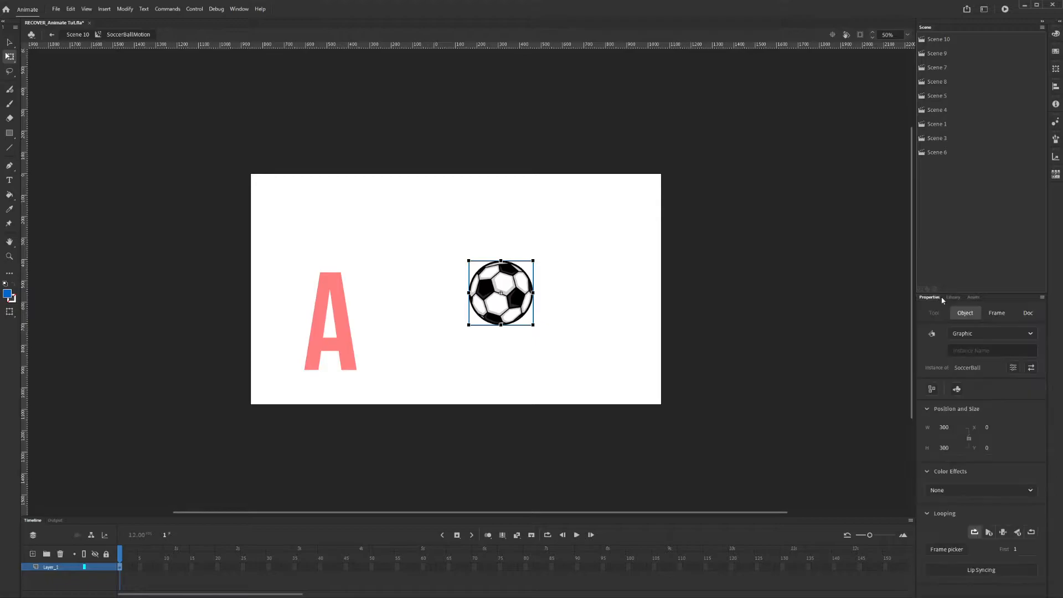
drag(949, 294, 948, 107)
double_click(921, 29)
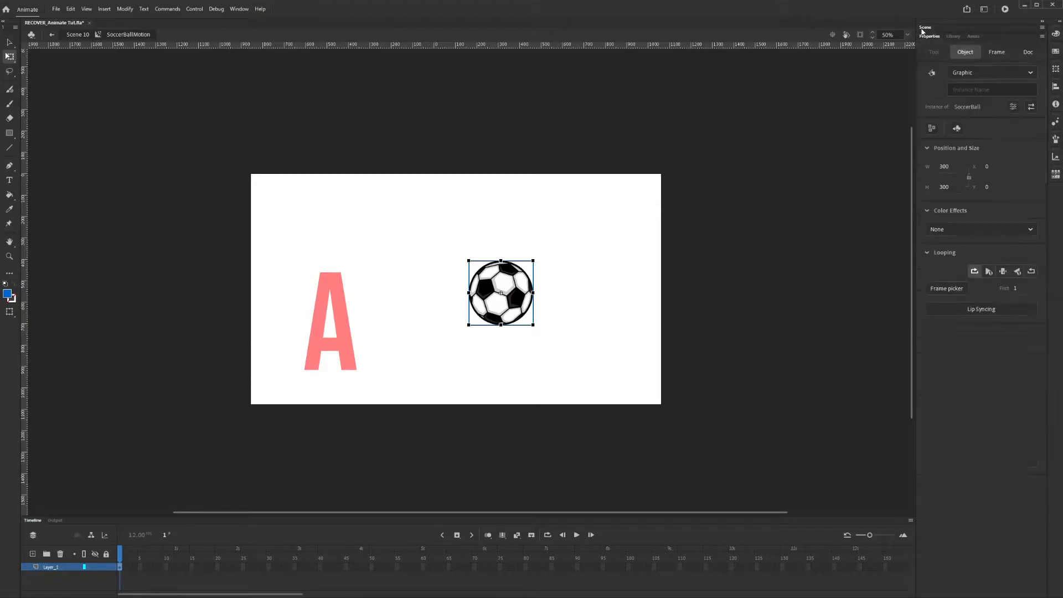
Create a classic tween on the ball inside SoccerBallMotion with an ending keyframe at frame 12, and scrub through it.
click(111, 9)
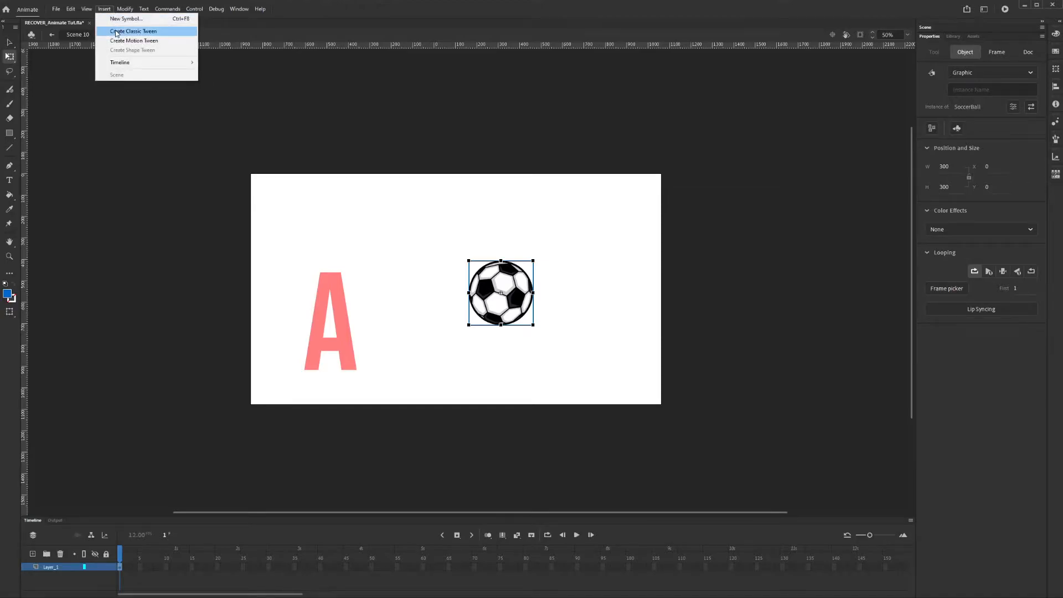
click(117, 31)
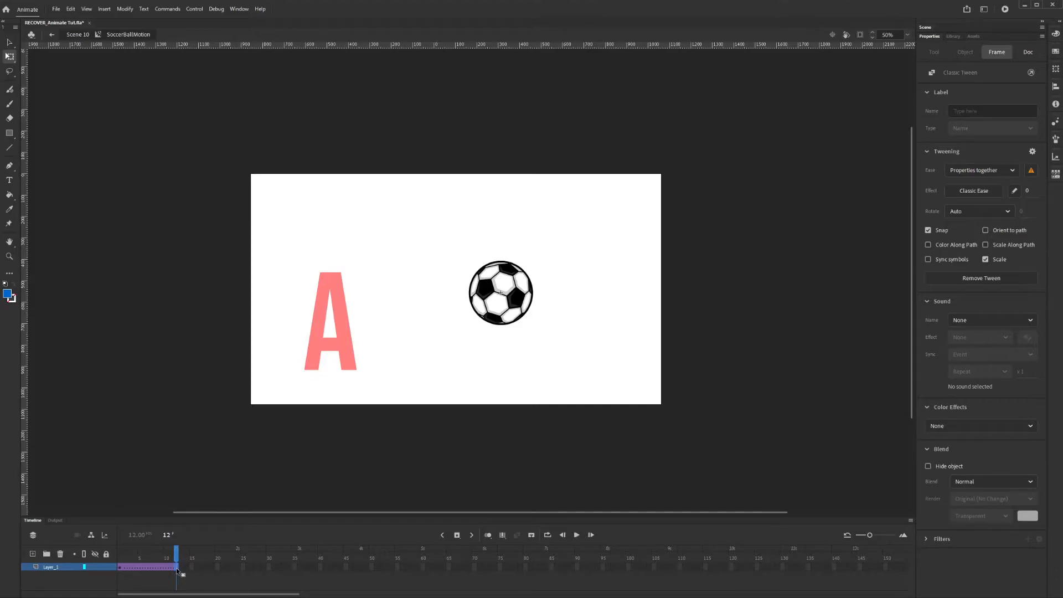
key(F6)
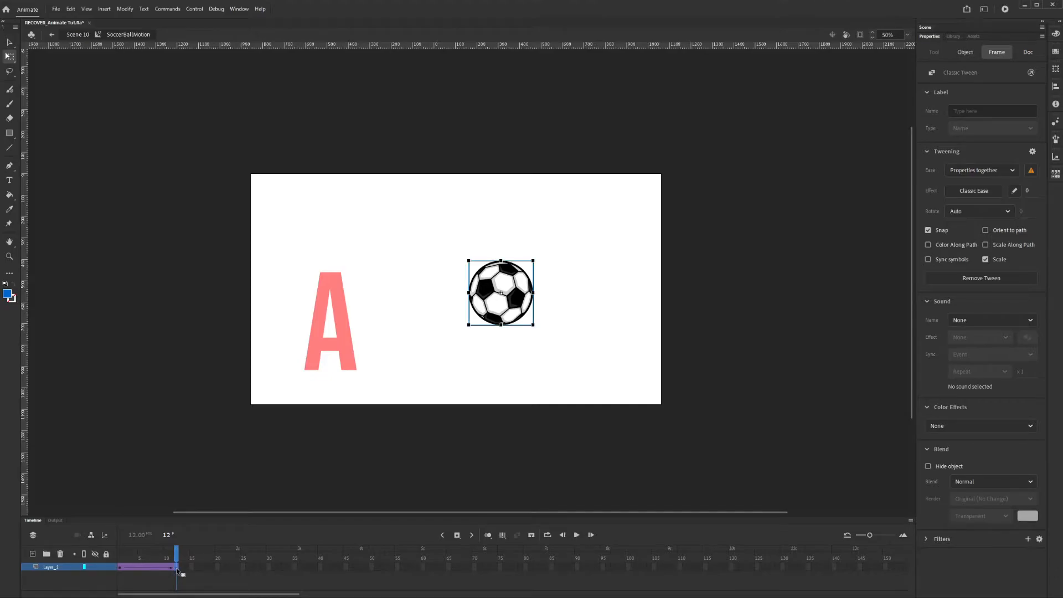
drag(177, 558, 113, 568)
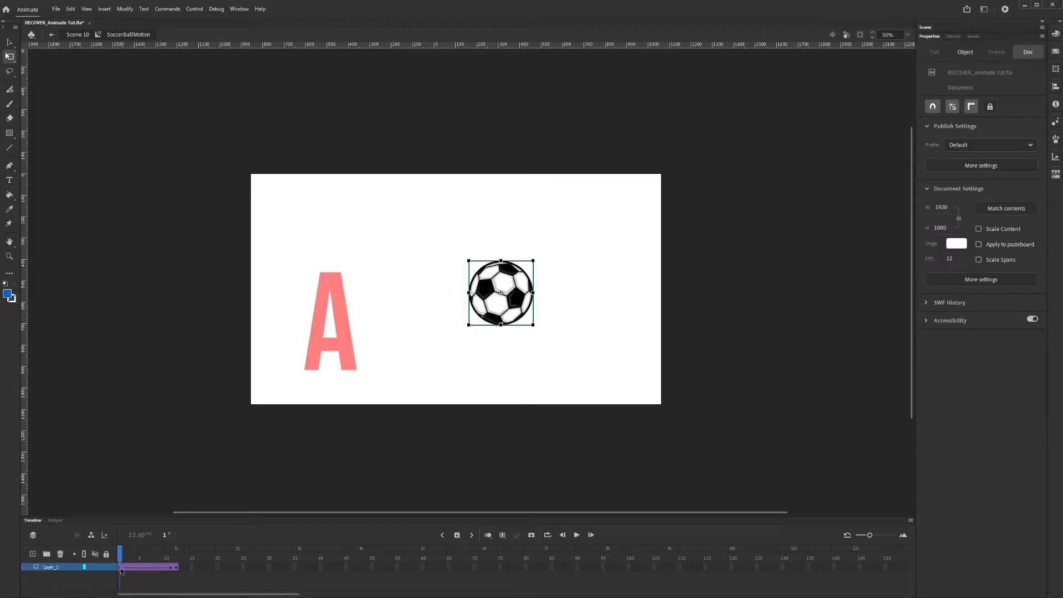
Set the classic tween's rotation to Clockwise and scrub the timeline to preview the spin.
click(121, 569)
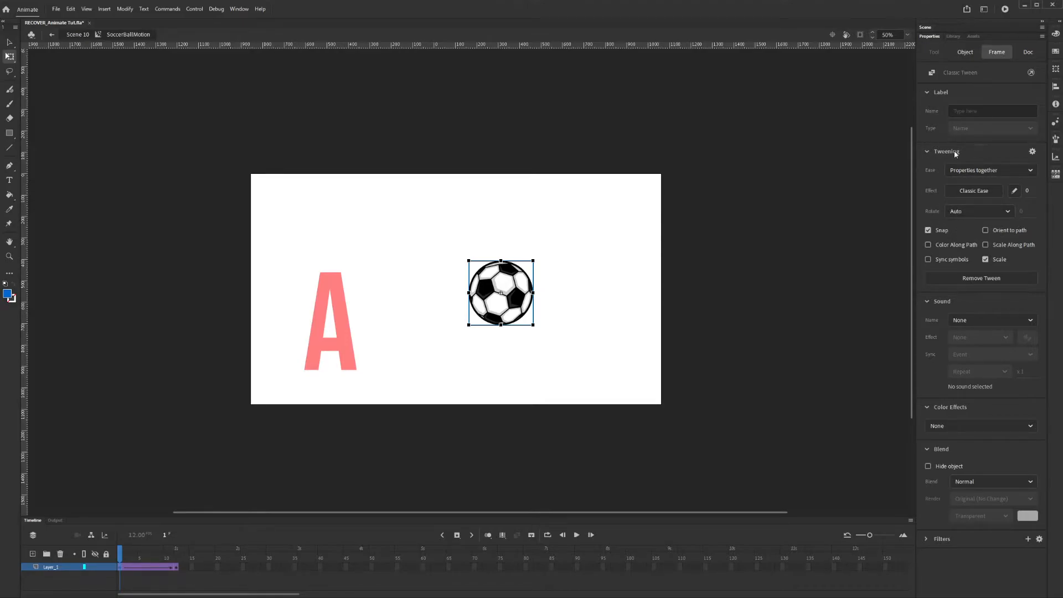
click(969, 214)
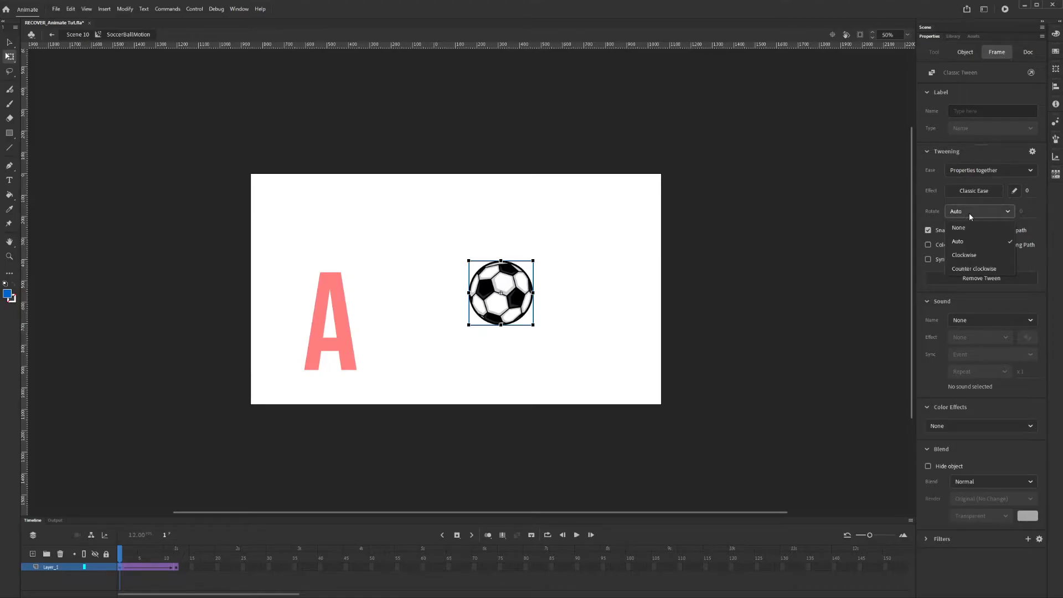
click(980, 258)
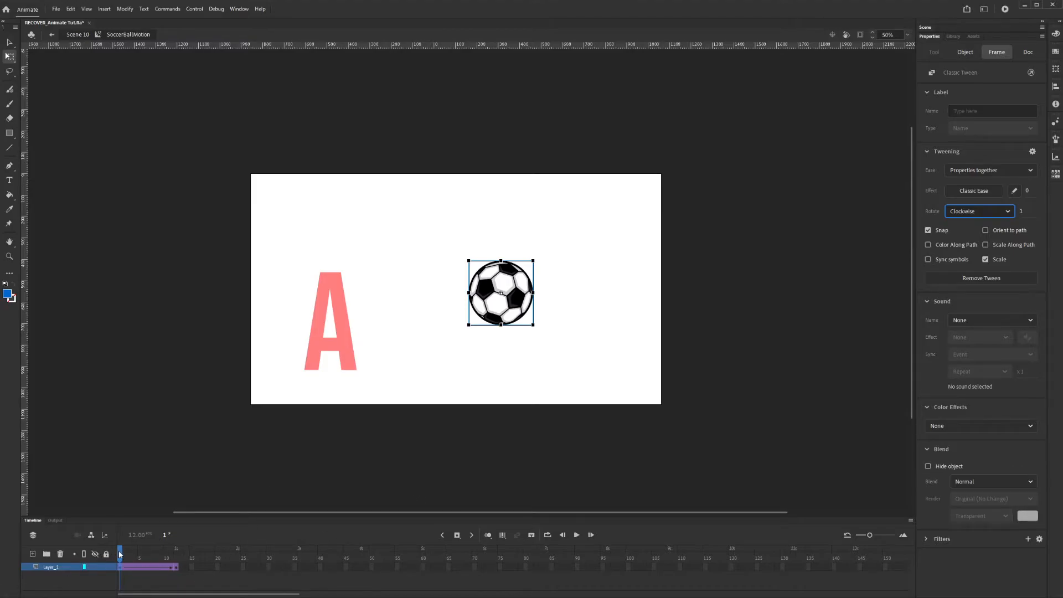
drag(121, 554, 100, 556)
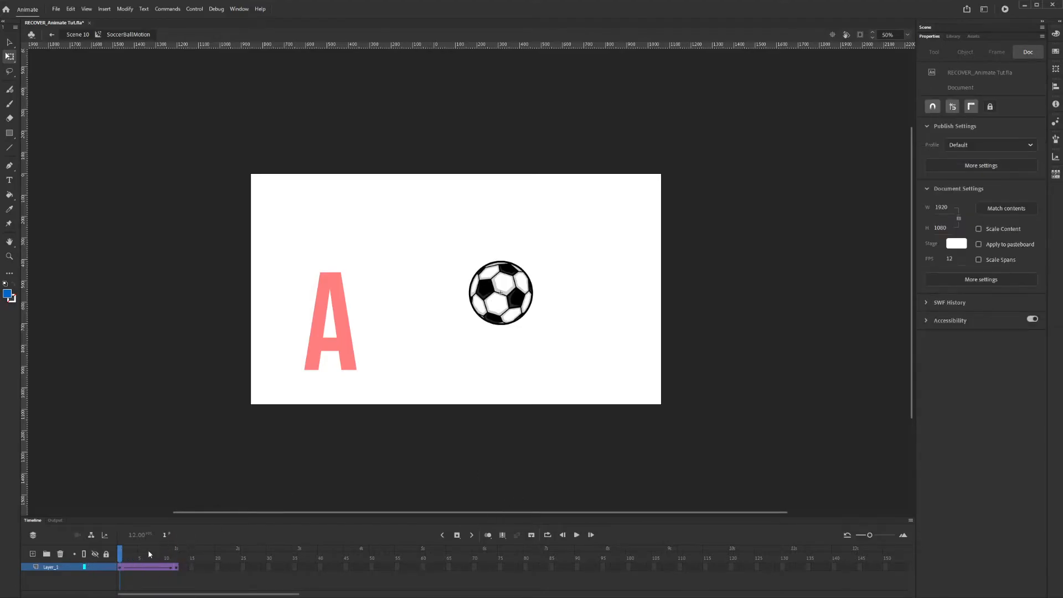
Turn off the Snap option of the classic tween and scrub through its frames again.
click(121, 570)
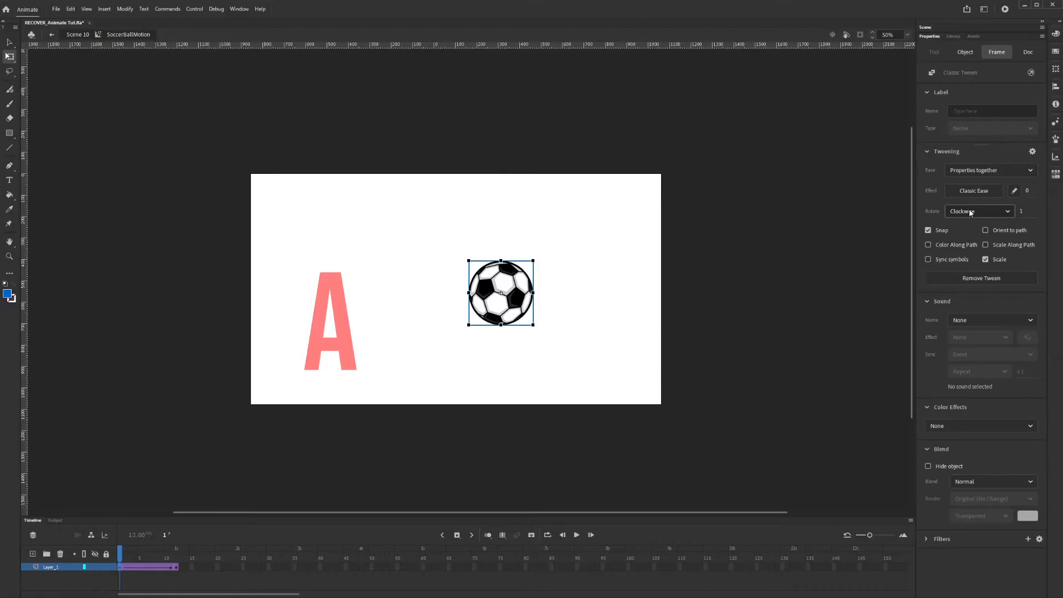
click(928, 230)
drag(120, 558, 55, 565)
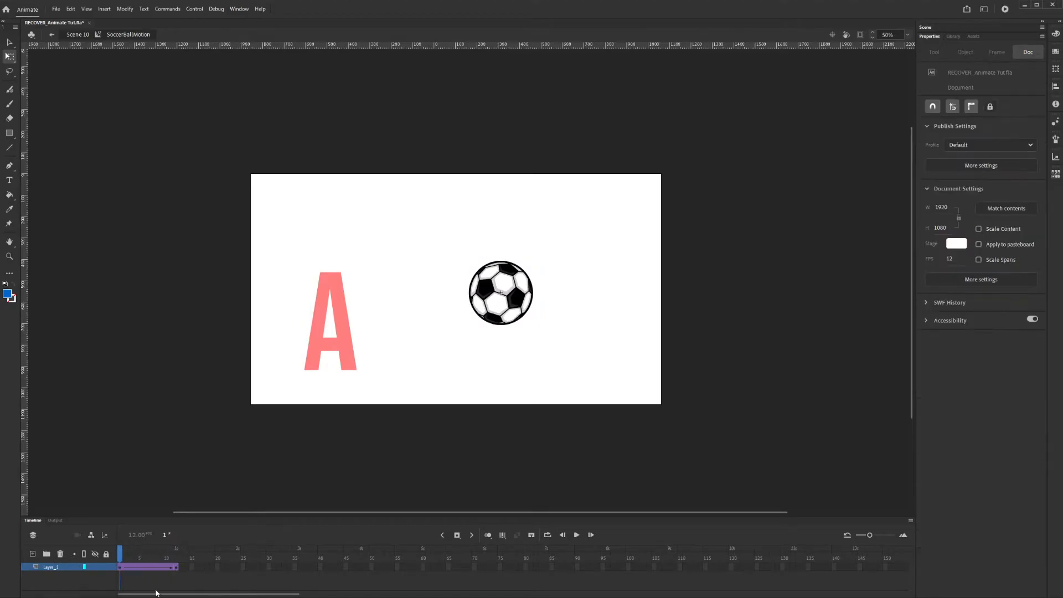
Return to Scene 10 and delete Layer_2, which holds the letter A.
click(78, 37)
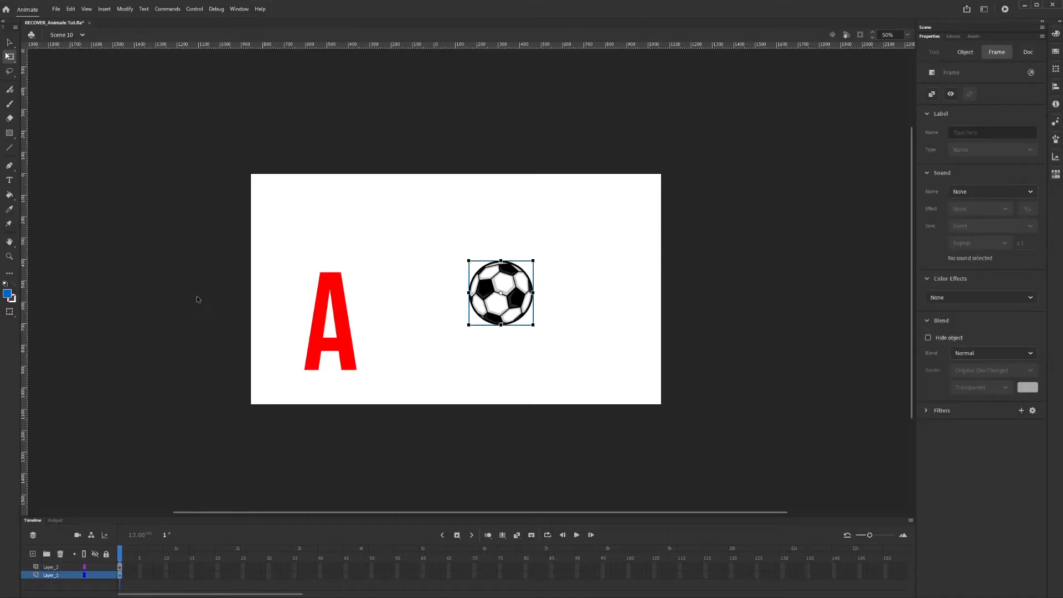
click(55, 567)
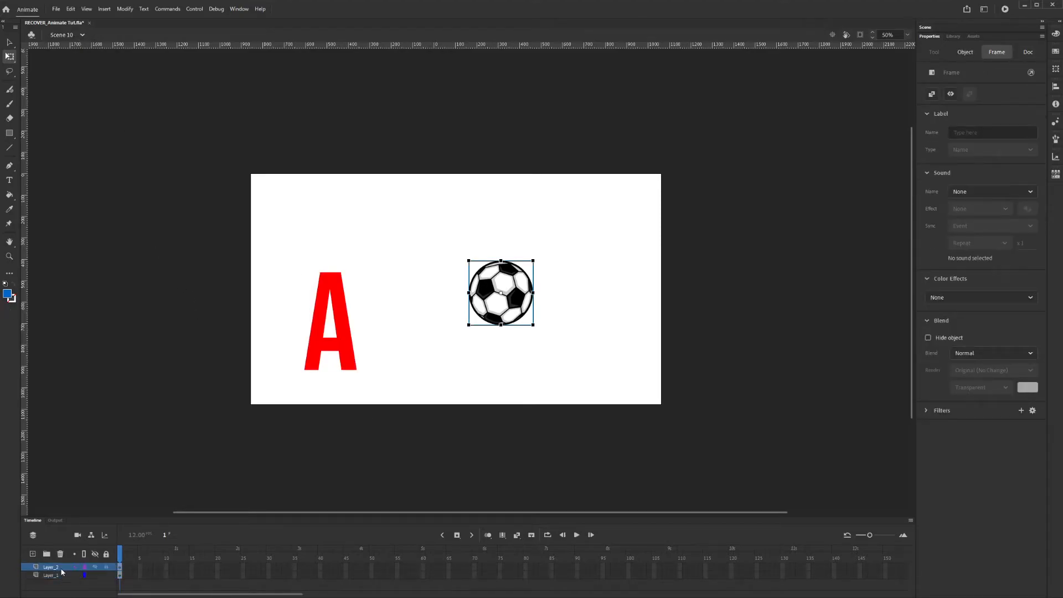
click(60, 554)
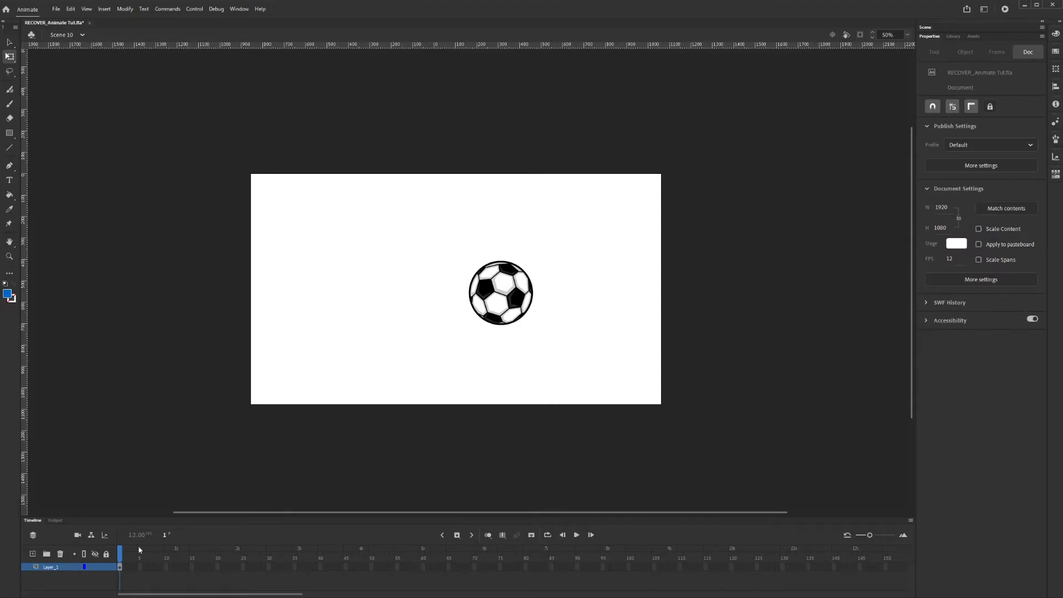
Shift the ball around the stage, open SoccerBallMotion to check its tween frames, and return to Scene 10.
drag(505, 311, 479, 321)
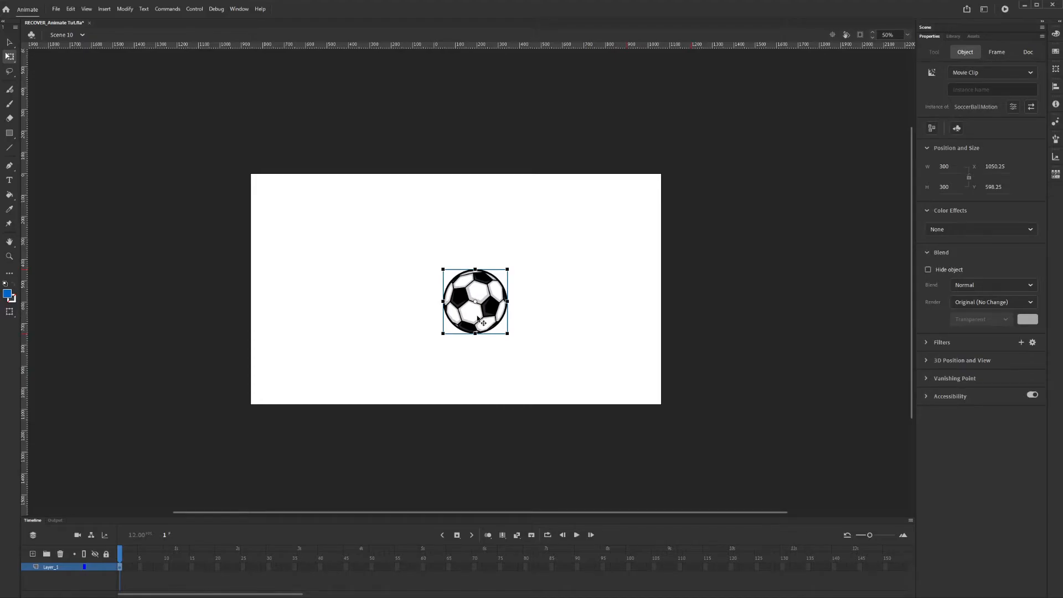
drag(491, 320, 514, 321)
double_click(515, 323)
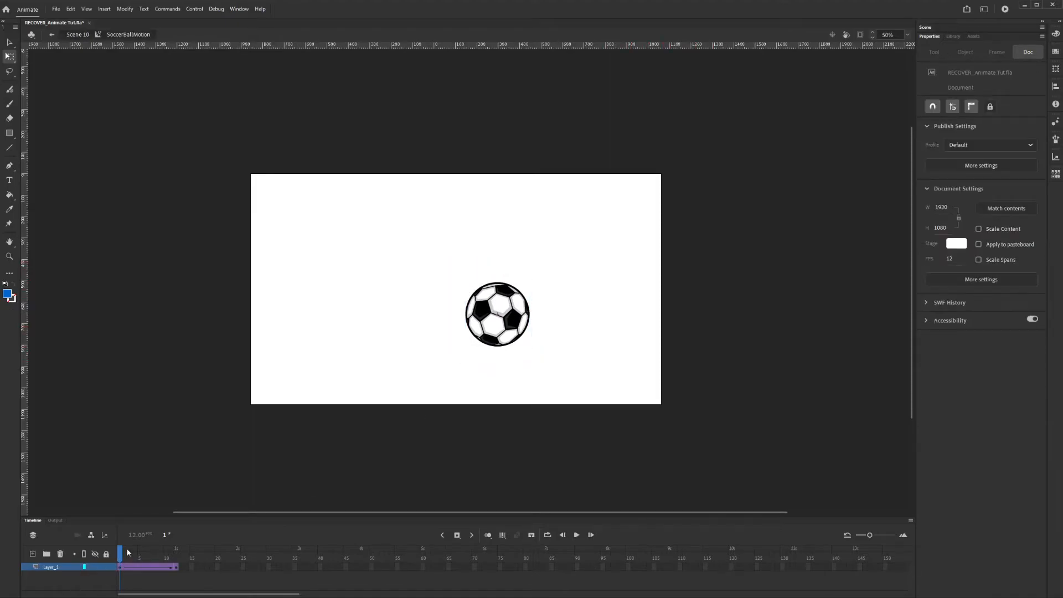
mouse_move(127, 552)
mouse_down()
mouse_move(169, 552)
mouse_move(120, 552)
mouse_up()
click(84, 36)
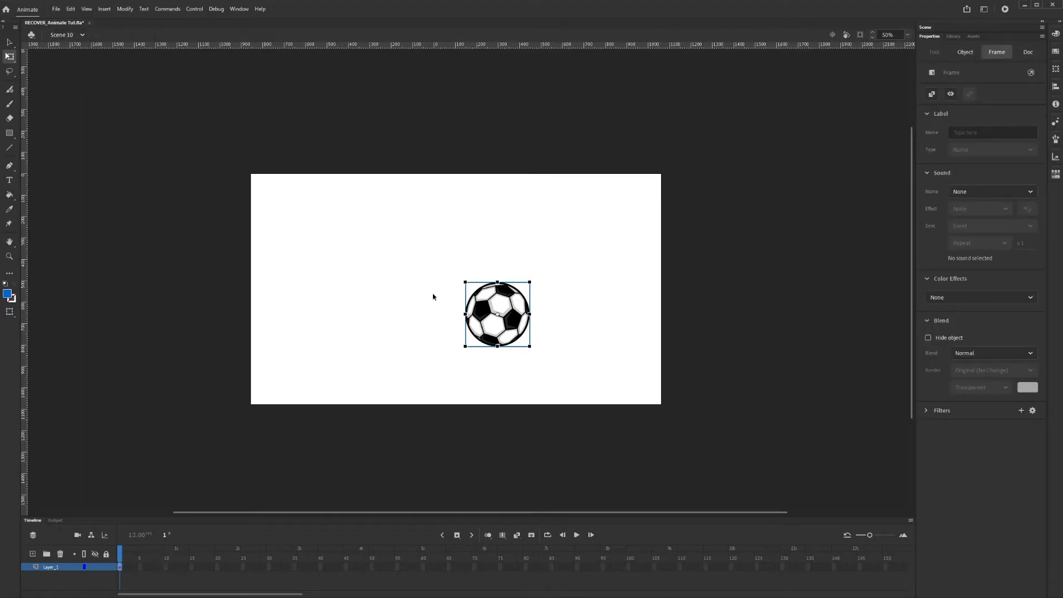
Move the SoccerBallMotion instance to about X 1032, Y 640 on the stage.
drag(505, 334, 455, 319)
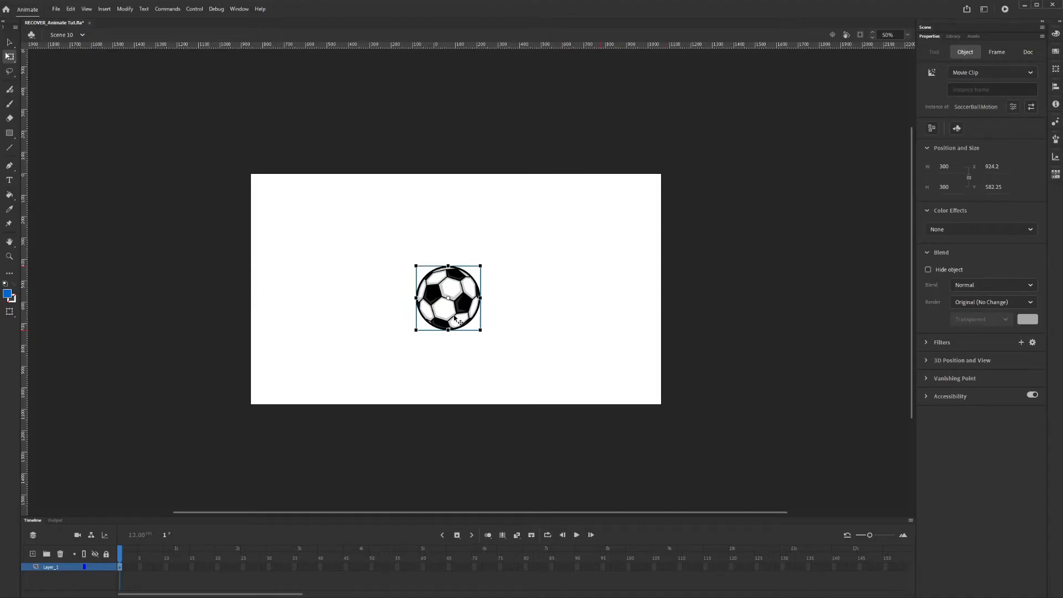
drag(432, 317, 460, 328)
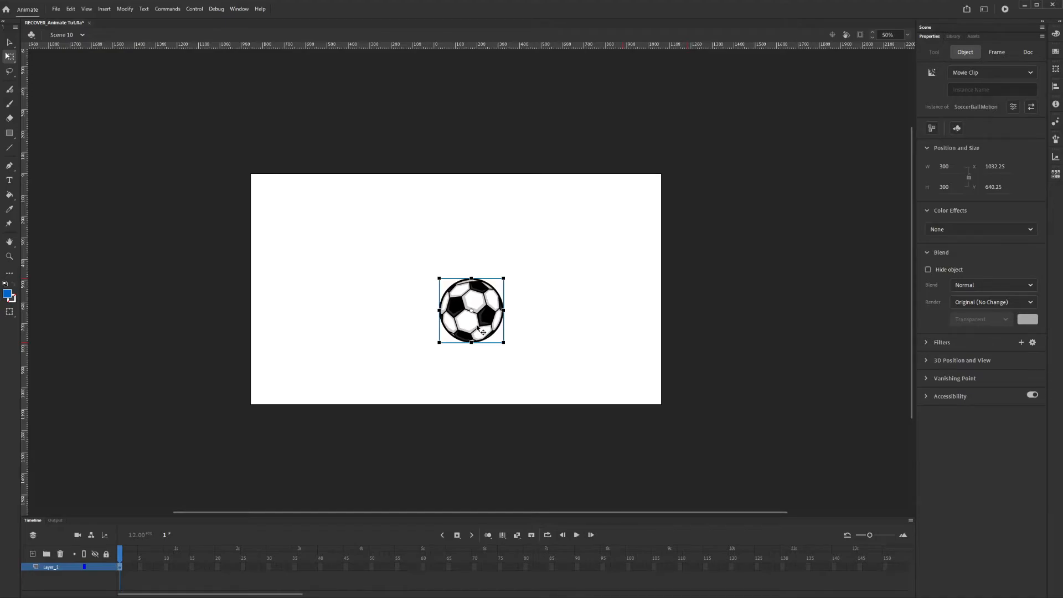
Place the ball off the stage's left side at about X -214, Y 858, and extend Layer_1 to frame 120.
drag(496, 328, 229, 375)
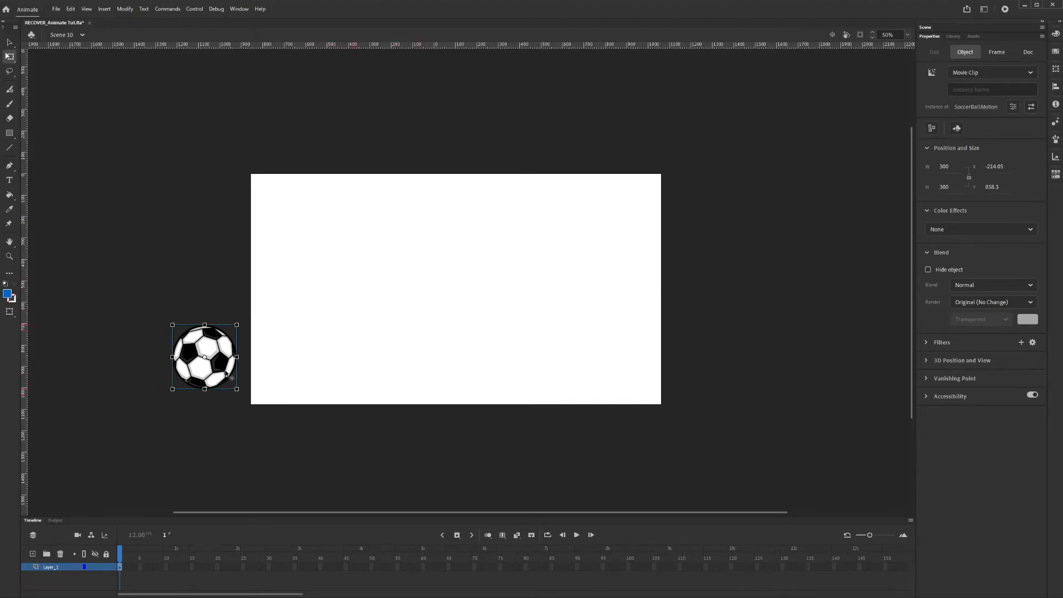
click(731, 567)
key(F5)
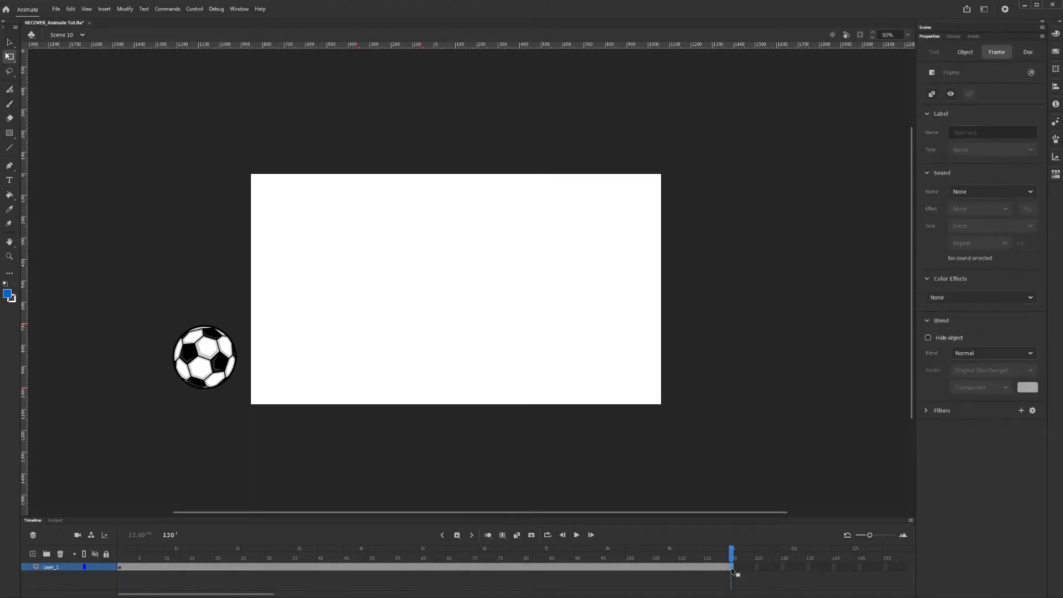
Create a classic tween on Layer_1 starting at frame 1.
drag(731, 554, 119, 554)
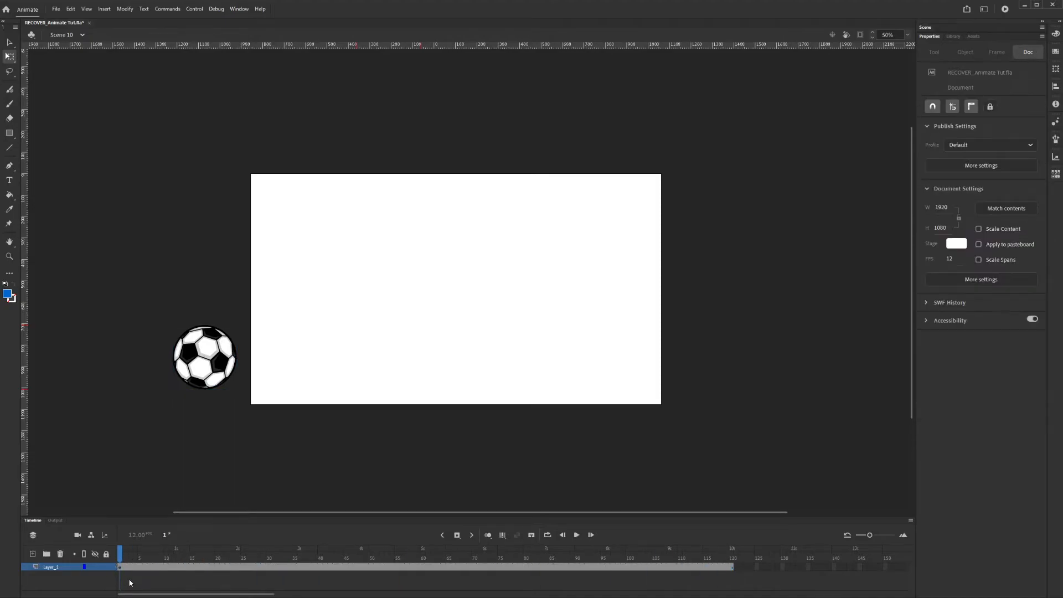
click(109, 8)
click(115, 32)
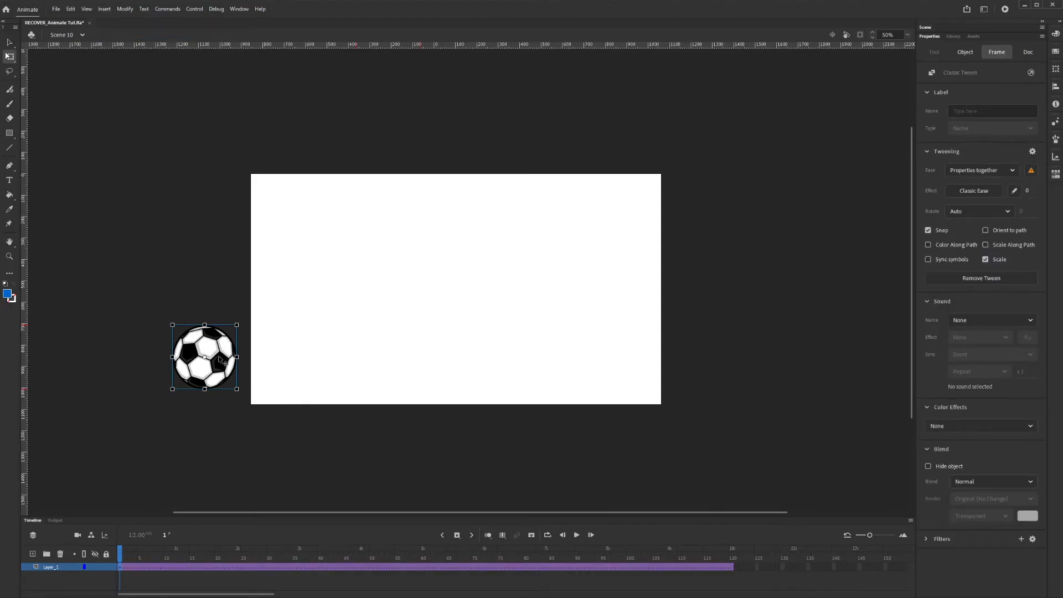
Shrink the ball to about 184 px at X -132, Y 916 on frame 1, and move it to about X 950 at frame 35.
mouse_move(226, 354)
mouse_down()
mouse_move(222, 305)
mouse_move(227, 350)
mouse_up()
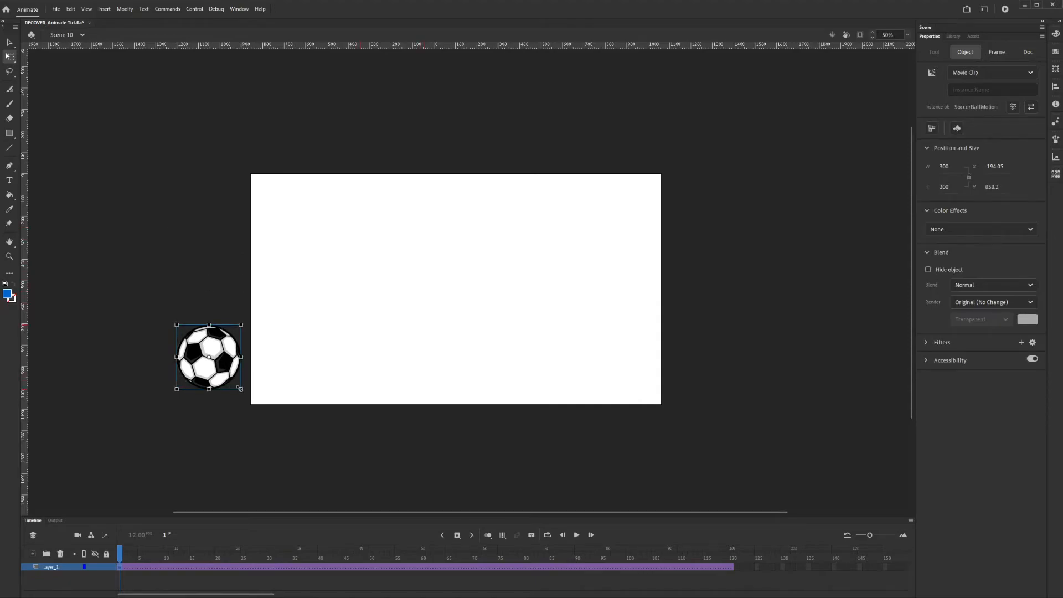
mouse_move(239, 389)
mouse_down()
mouse_move(220, 370)
mouse_move(231, 380)
mouse_up()
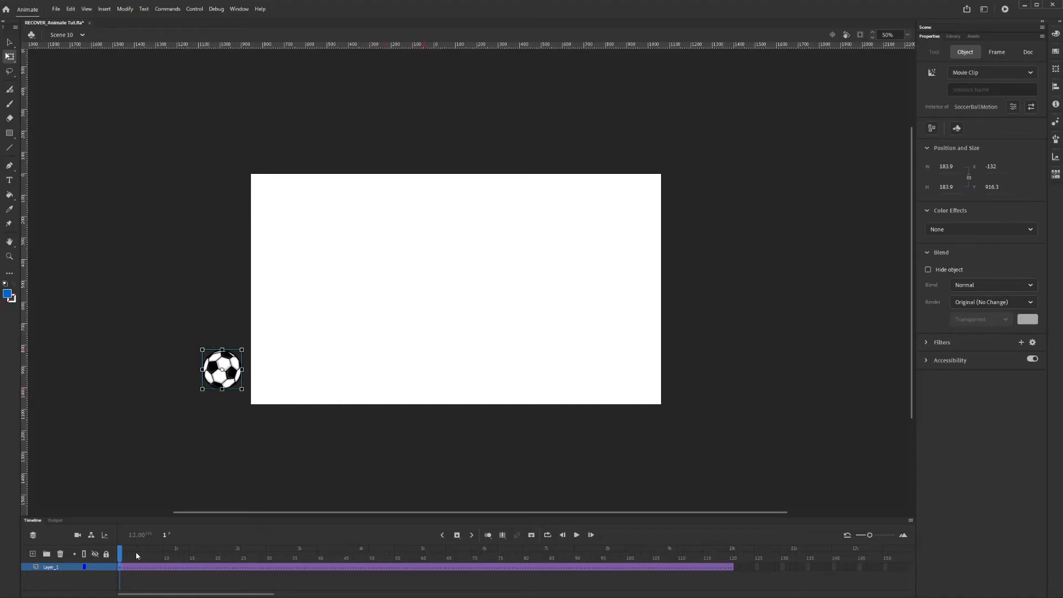
drag(120, 555, 212, 561)
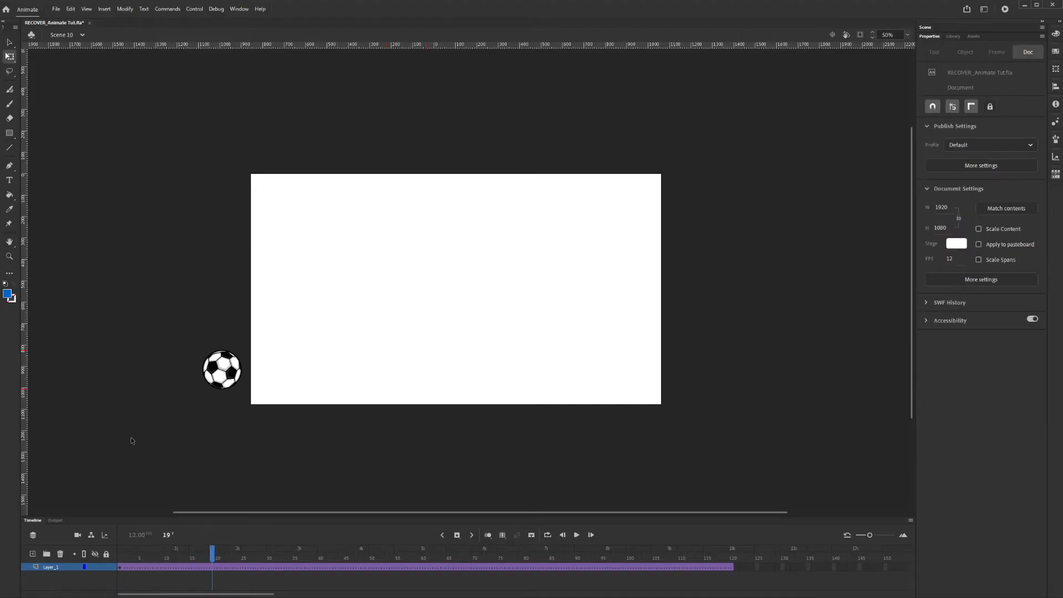
drag(218, 556, 297, 558)
drag(226, 380, 463, 379)
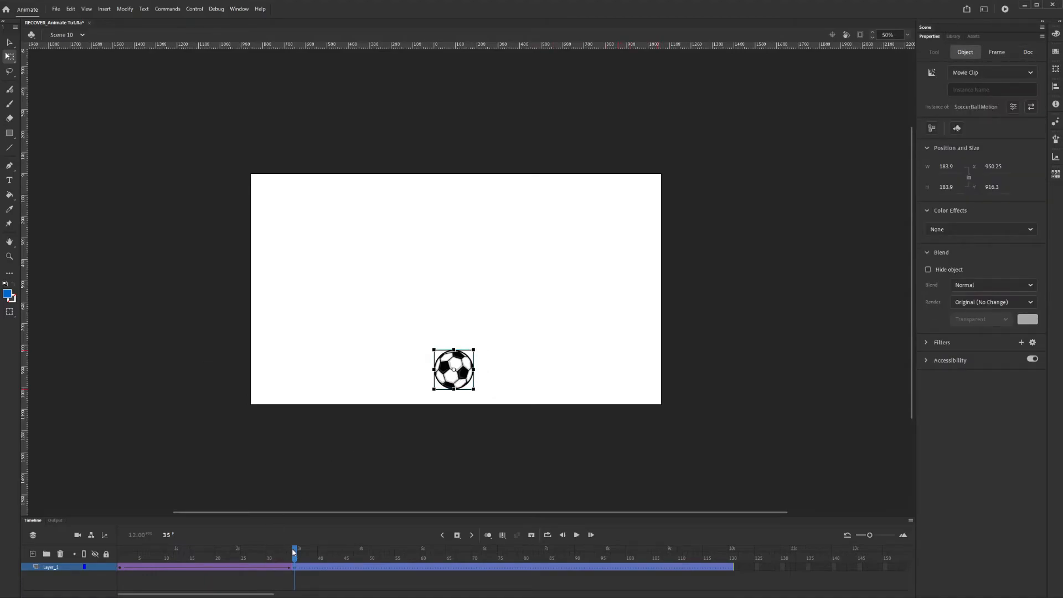
Play the tween from frame 1 and test the movie twice to check how the ball rolls and spins.
drag(293, 551, 101, 552)
key(Return)
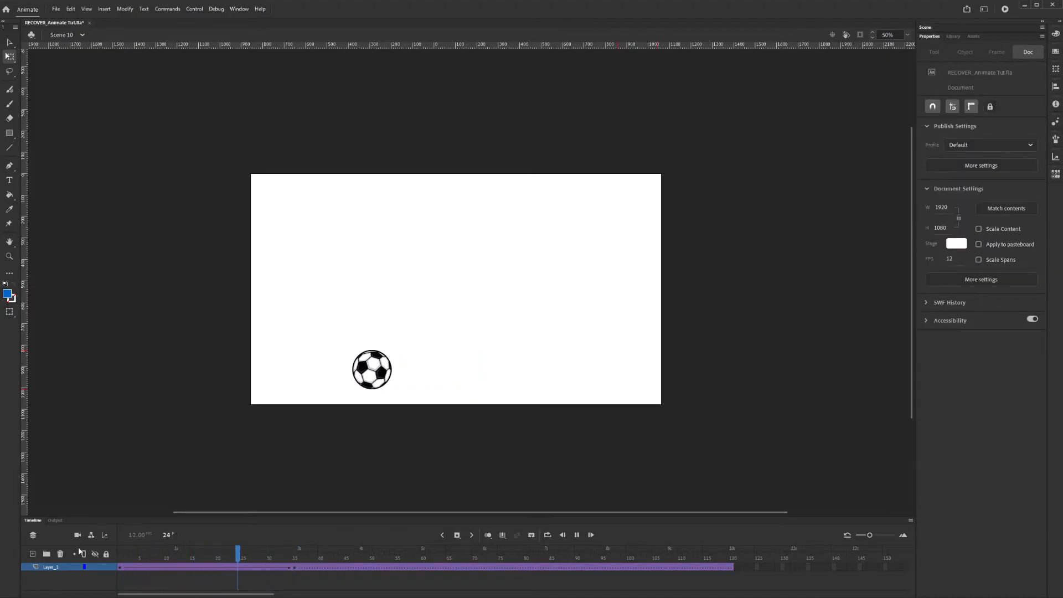
key(Return)
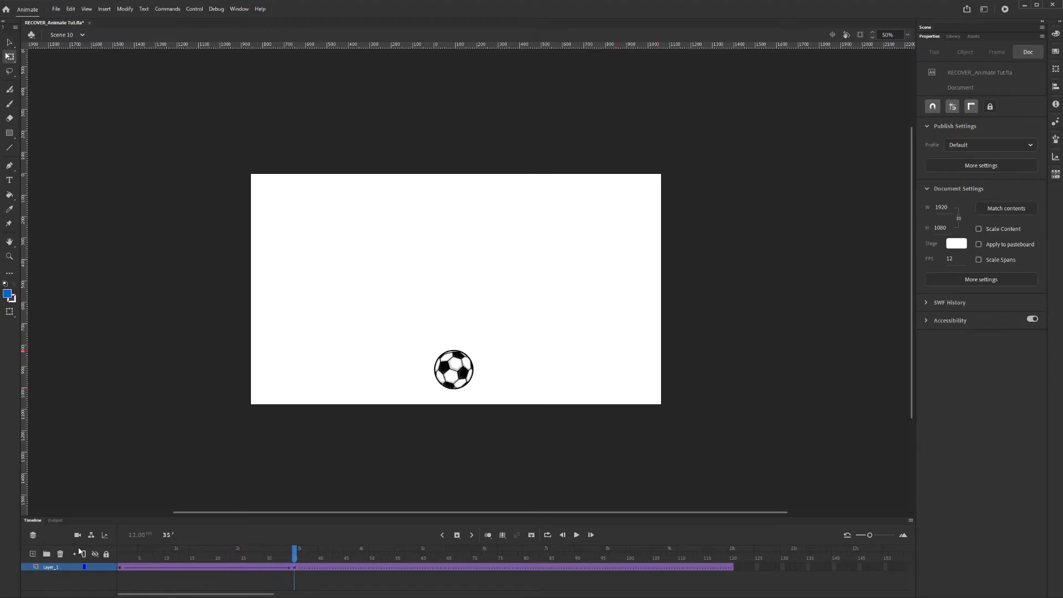
key(ctrl+Return)
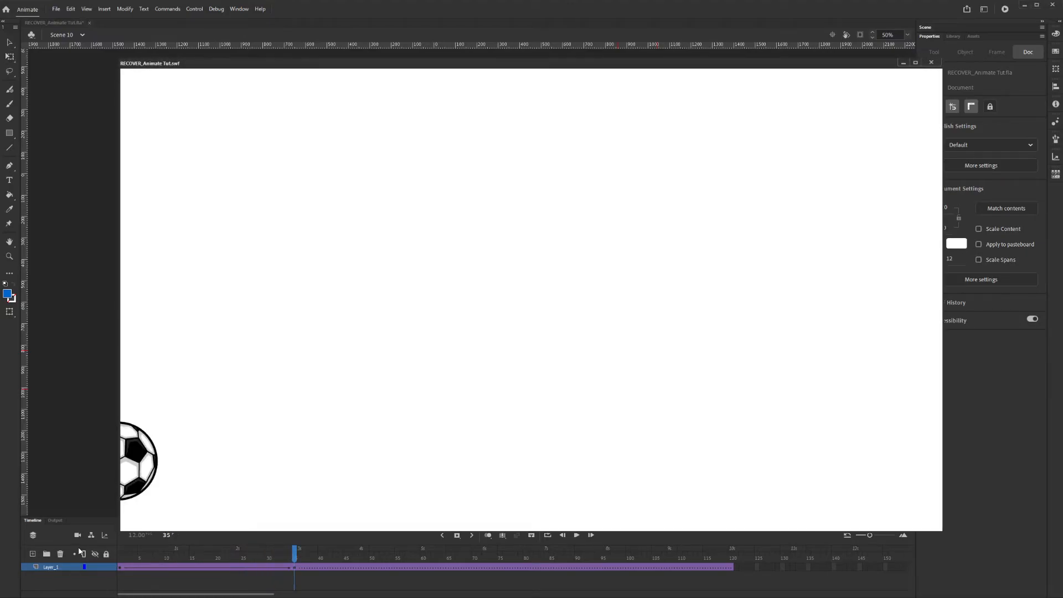
click(932, 62)
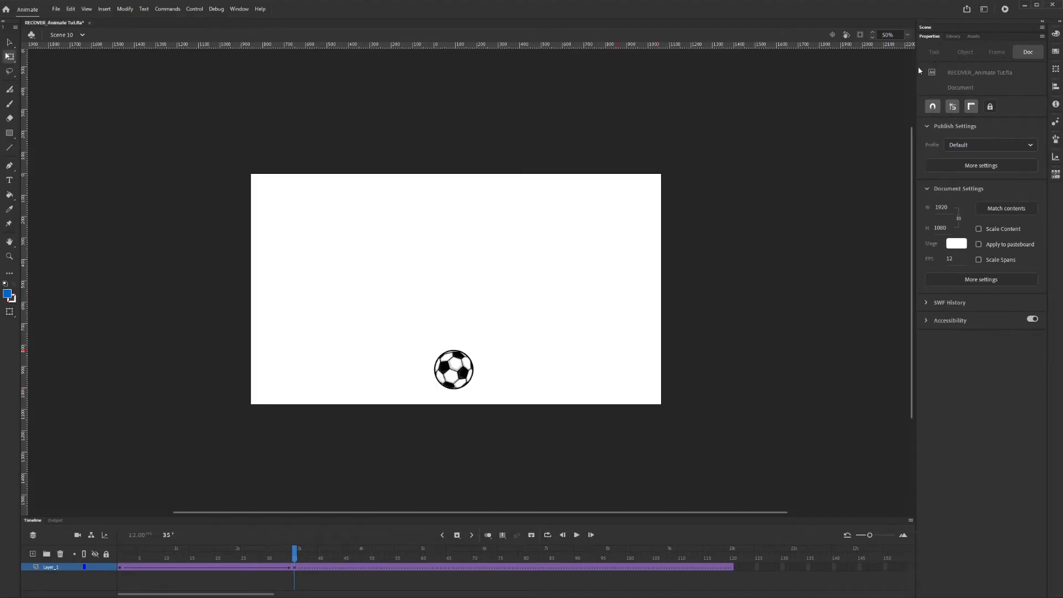
drag(294, 566, 87, 553)
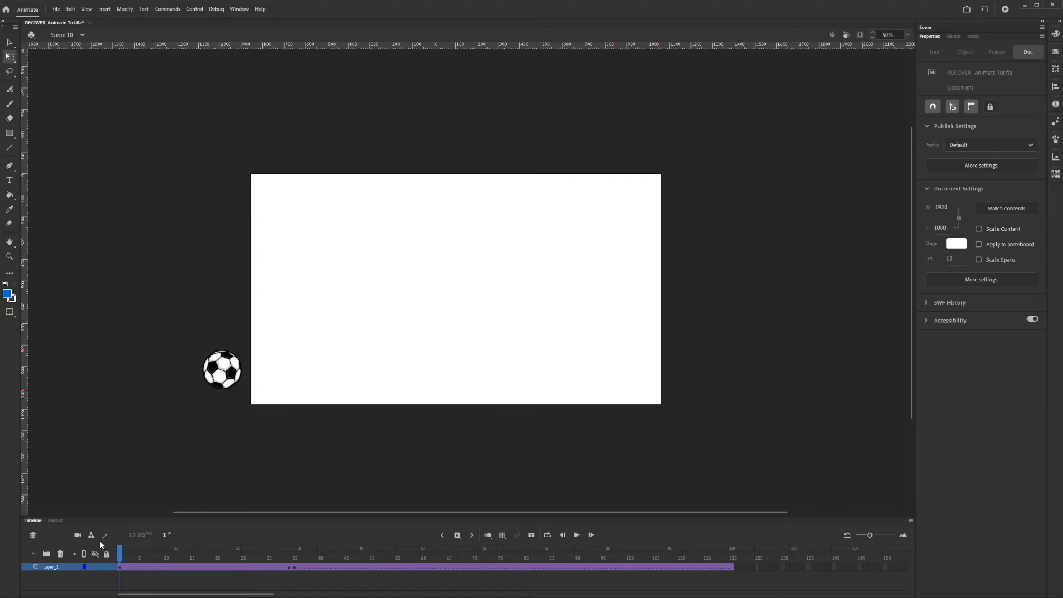
key(ctrl+Return)
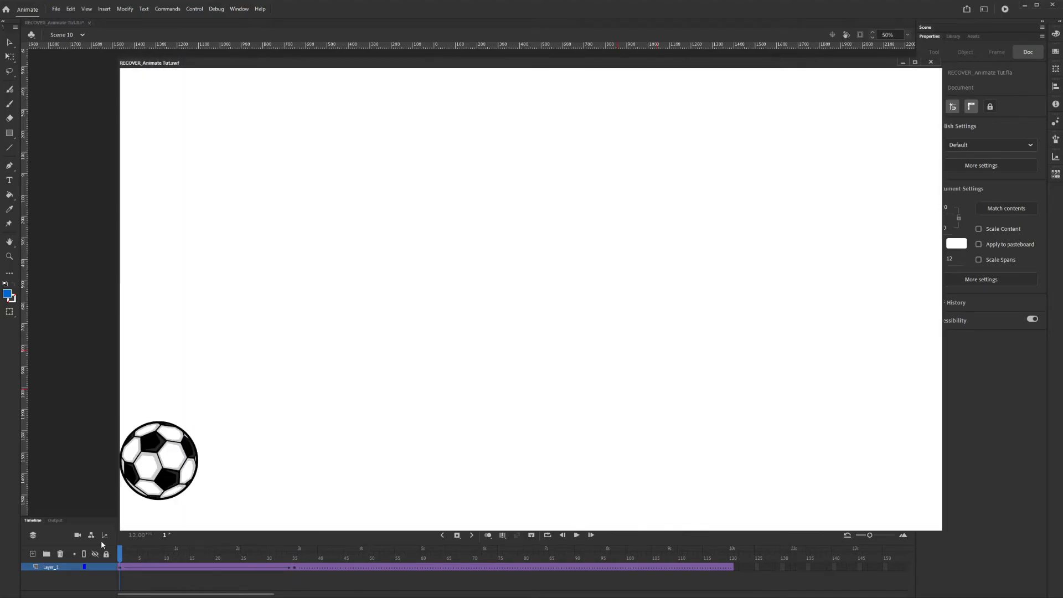
click(931, 63)
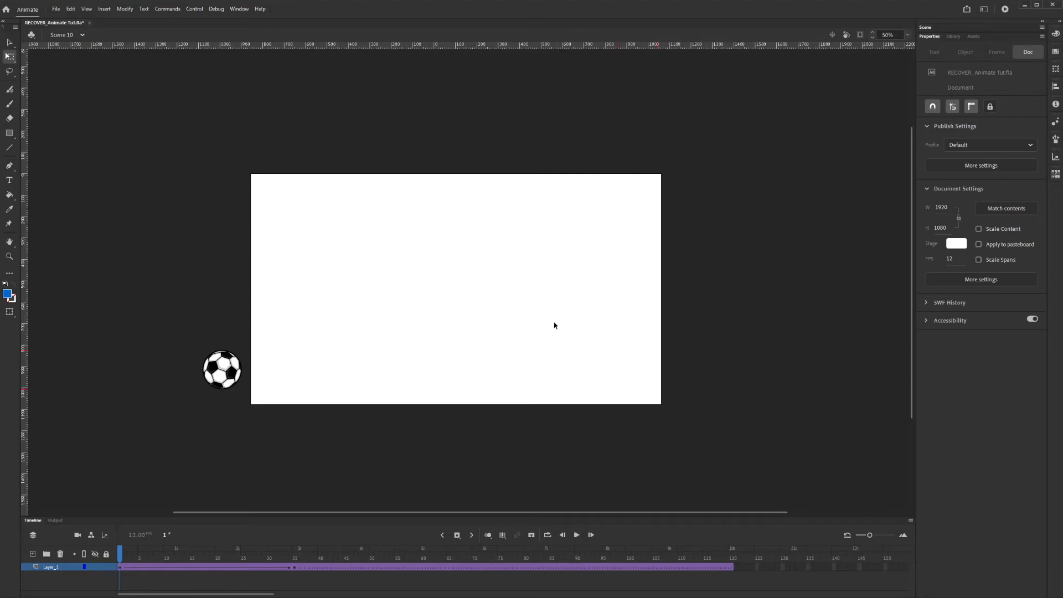
Swap the ball instance on the frame 35 keyframe for the SoccerBall symbol.
click(295, 568)
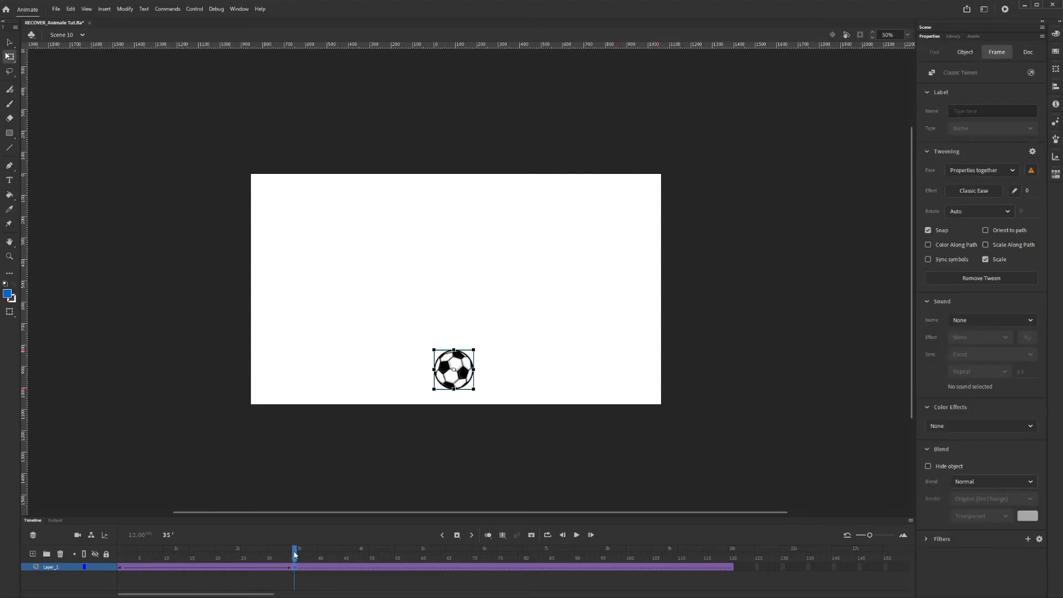
drag(294, 554, 78, 555)
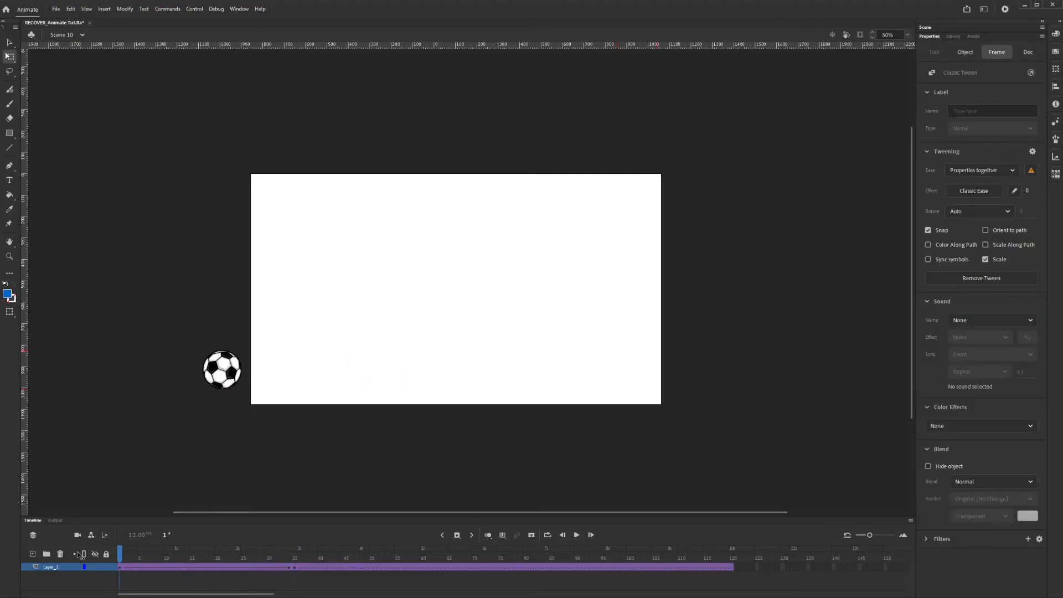
click(294, 567)
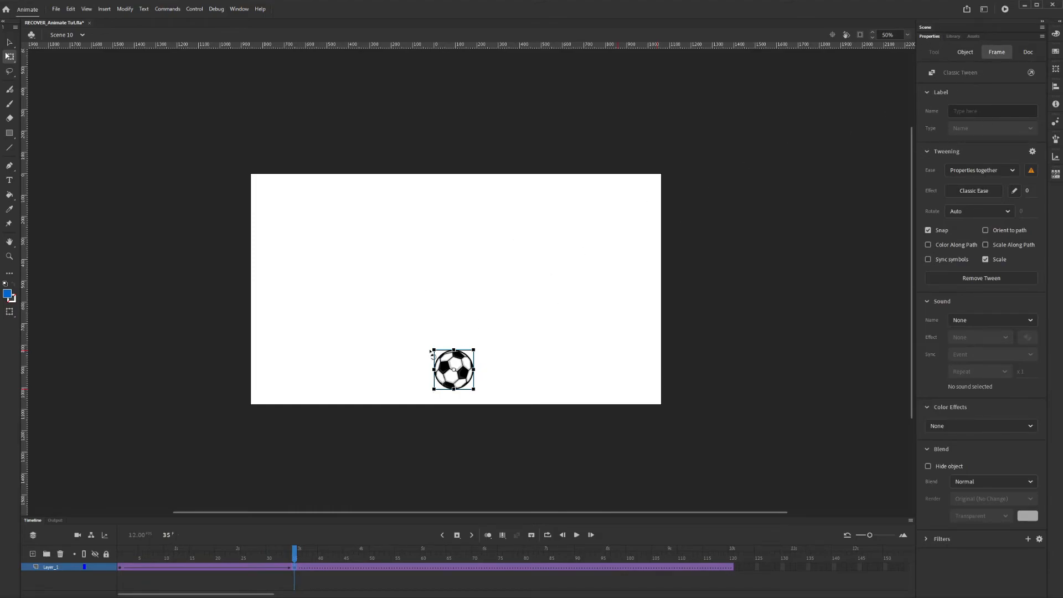
click(453, 363)
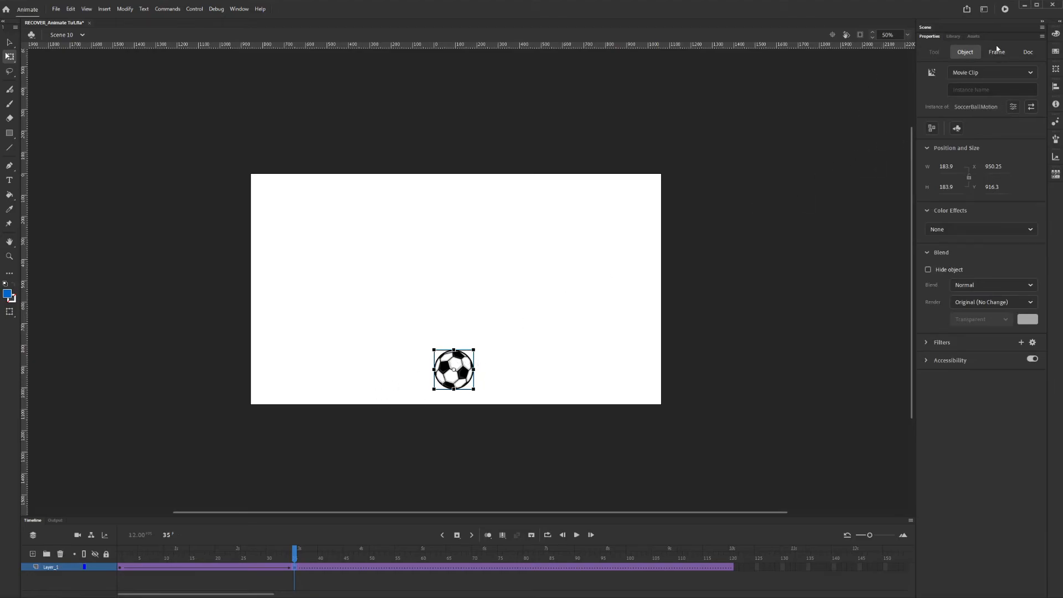
click(1032, 107)
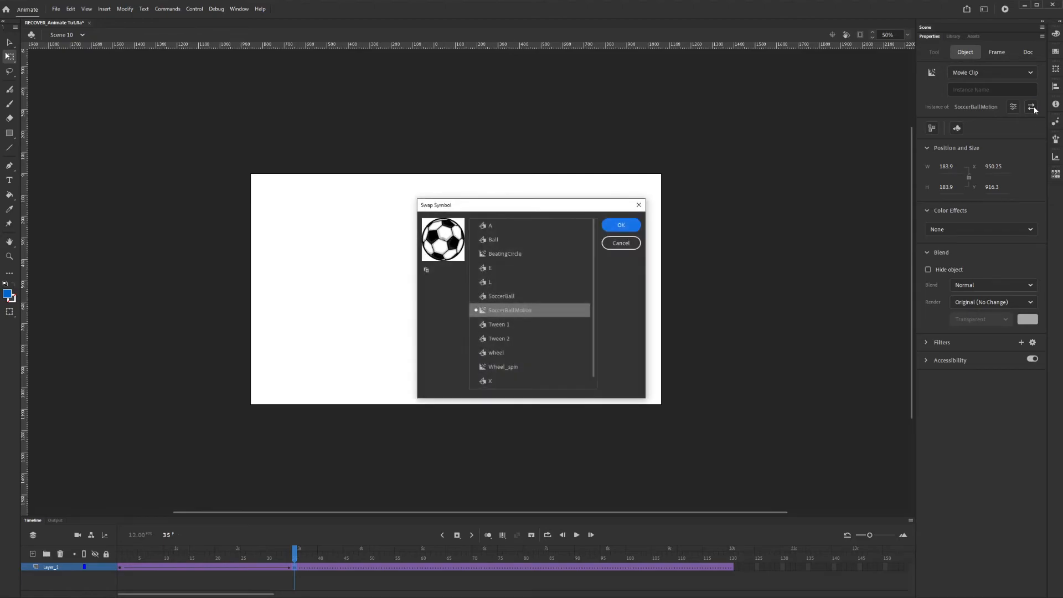
click(504, 299)
click(621, 227)
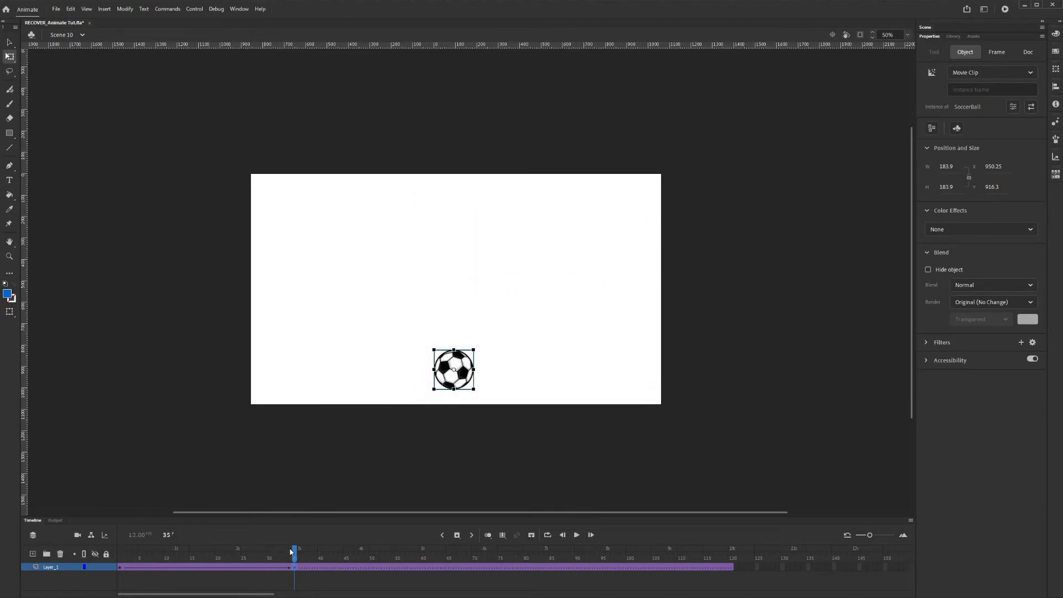
Scrub between frames 1 and 35 and test the movie to check the ball's spin after the swap.
drag(294, 551, 108, 544)
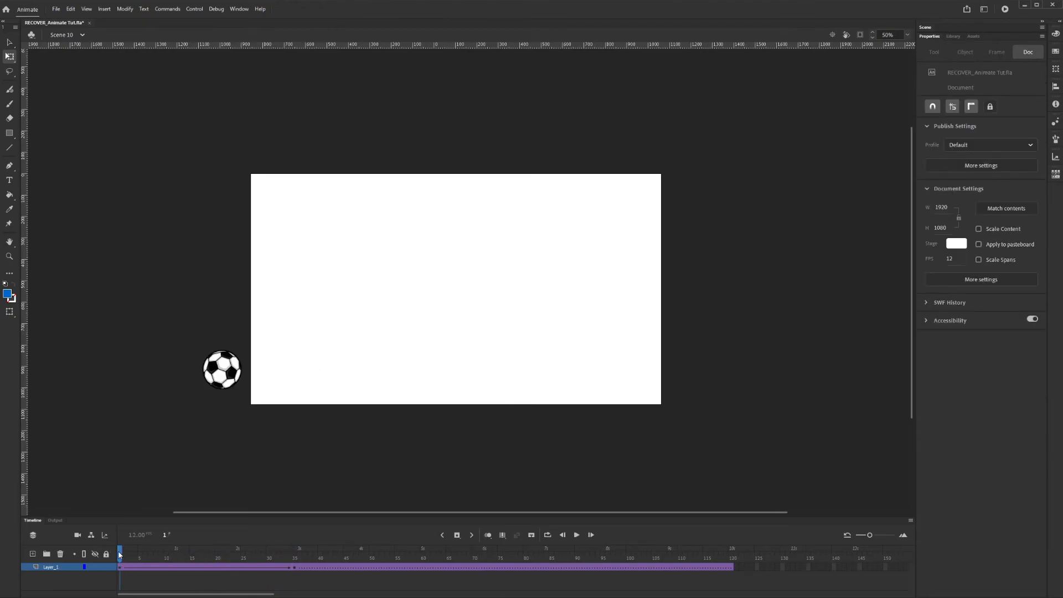
drag(120, 553, 295, 571)
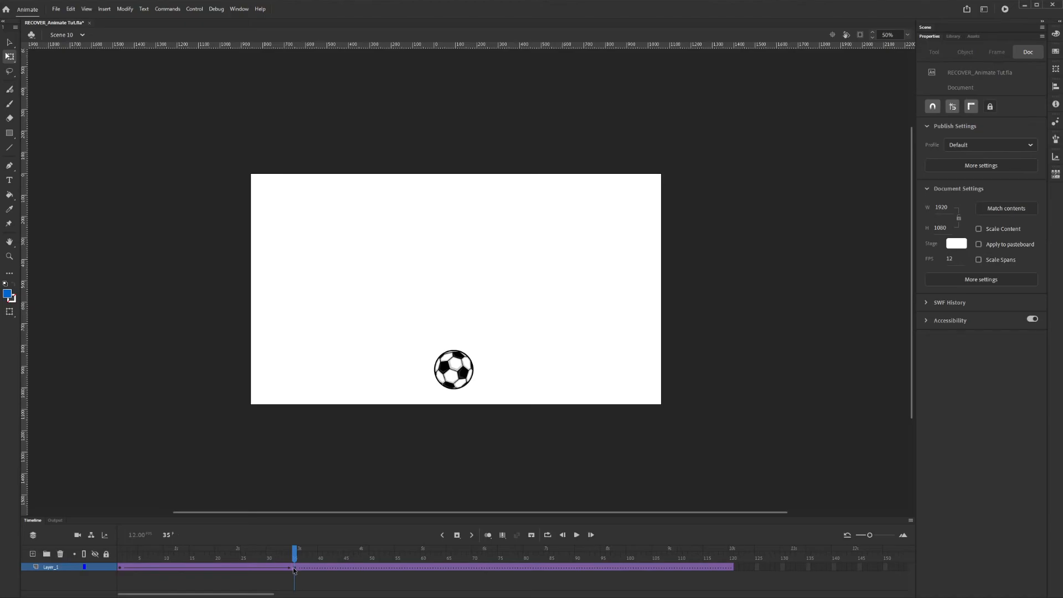
key(ctrl+Return)
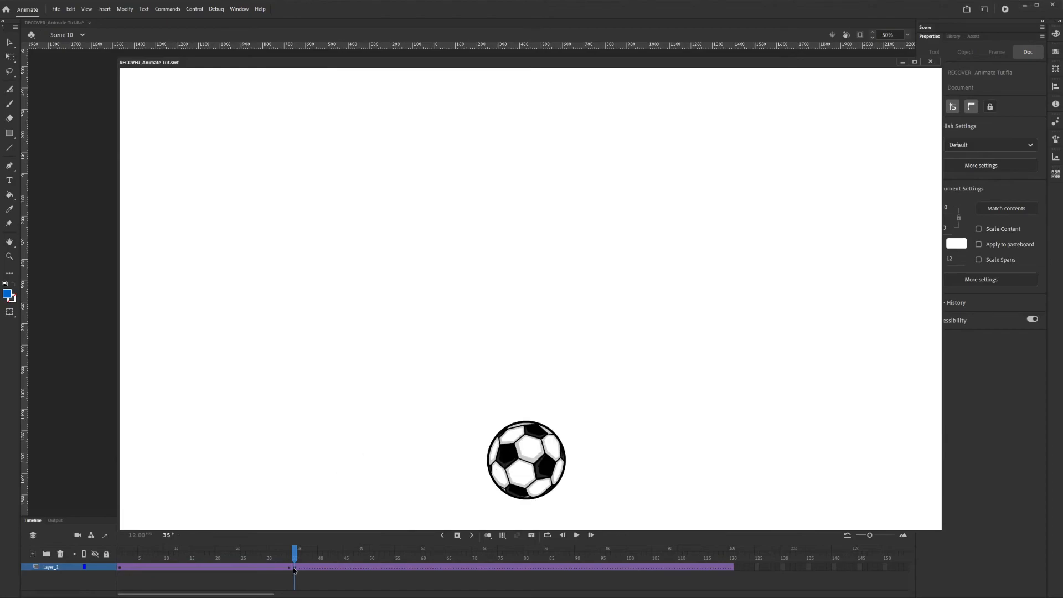
click(930, 62)
Insert a keyframe at frame 48 on Layer_1.
drag(295, 553, 361, 559)
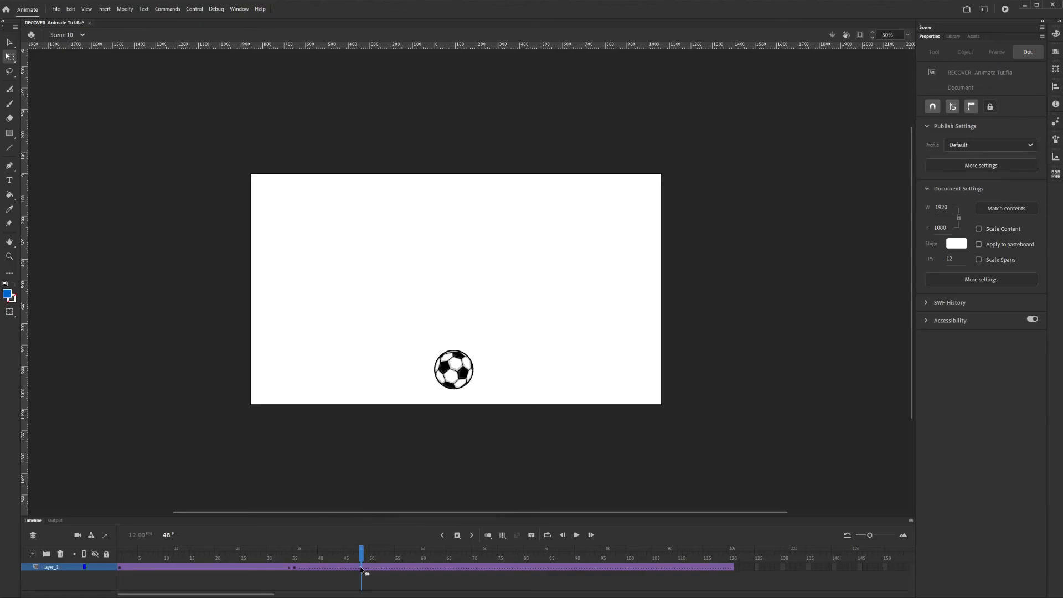
click(360, 567)
key(F6)
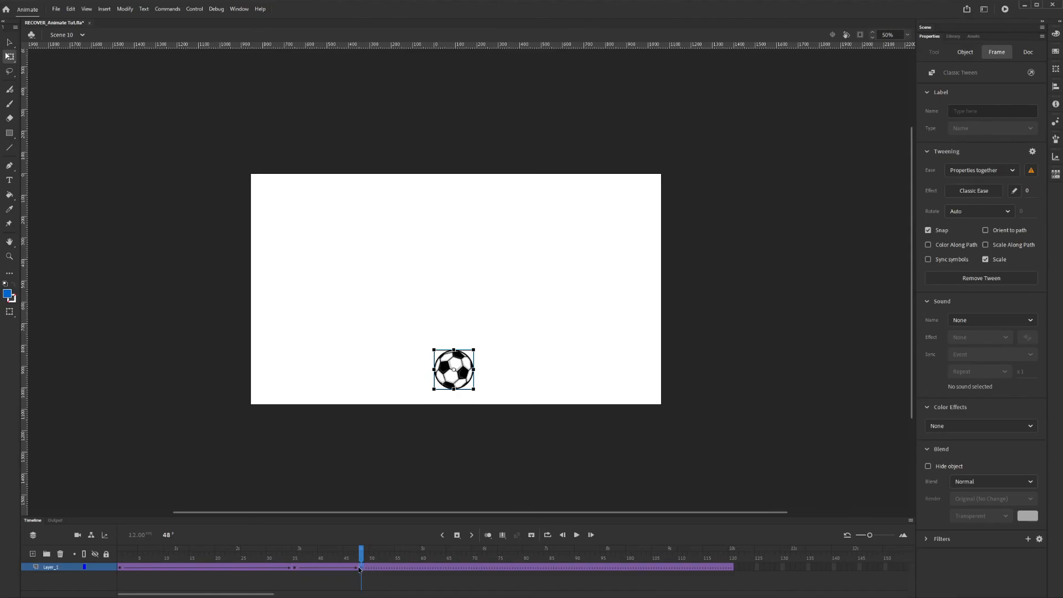
Swap the ball instance at frame 48 for the SoccerBallMotion symbol and test the movie.
click(459, 387)
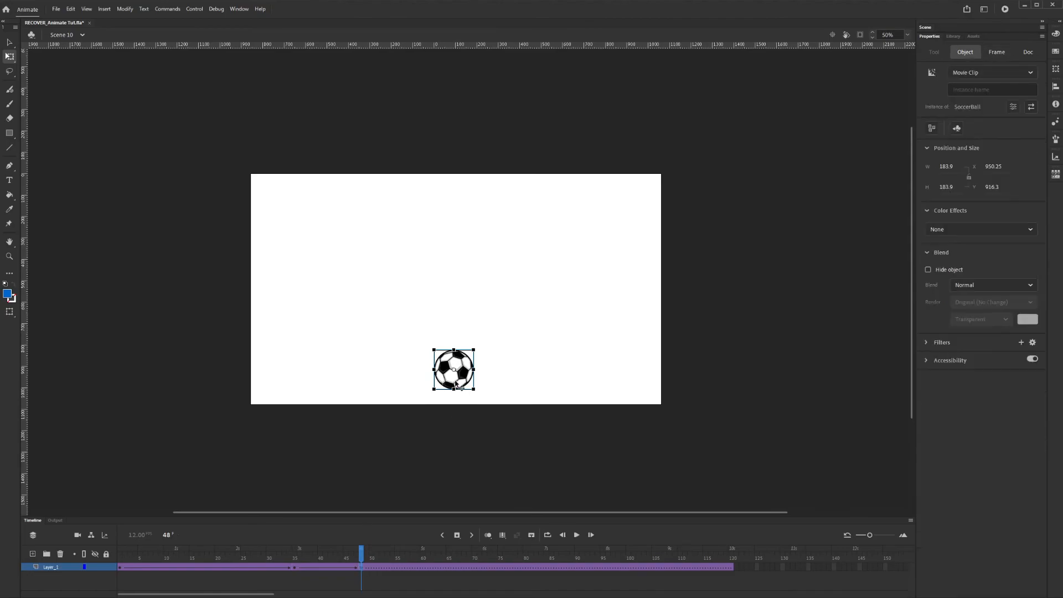
click(1031, 107)
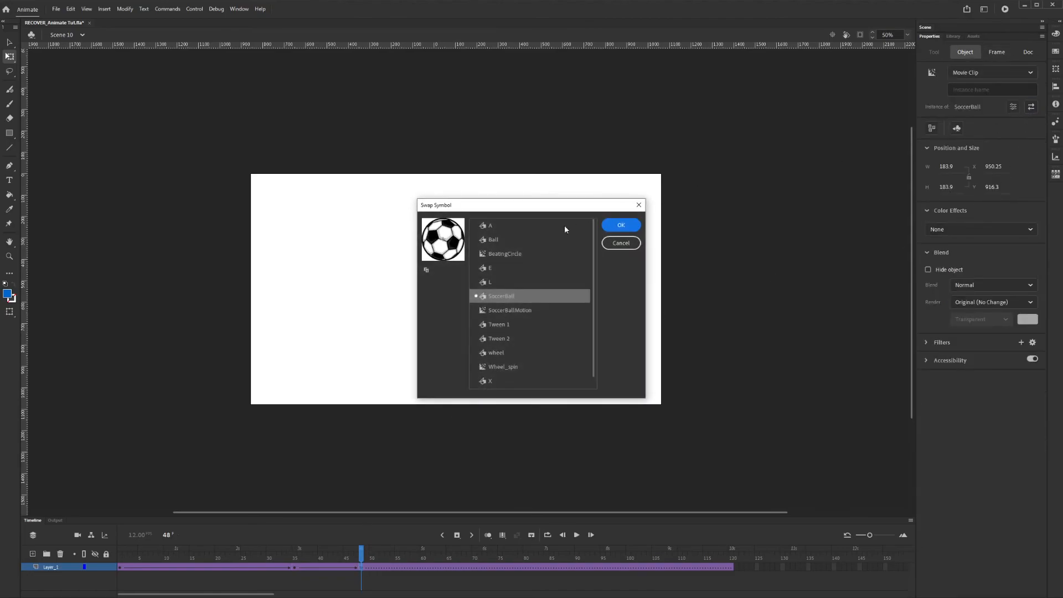
click(509, 310)
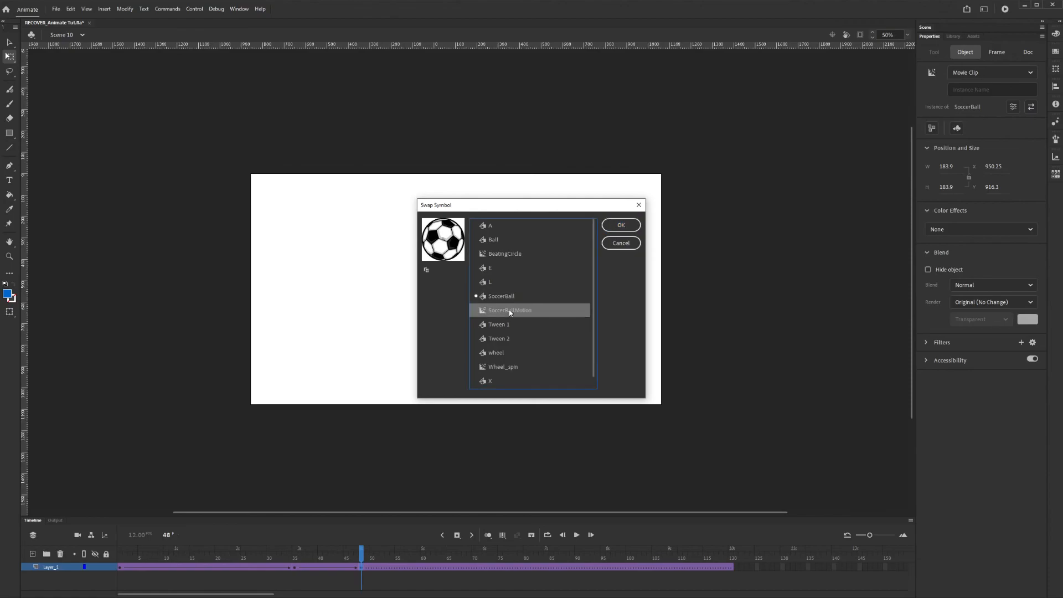
click(620, 228)
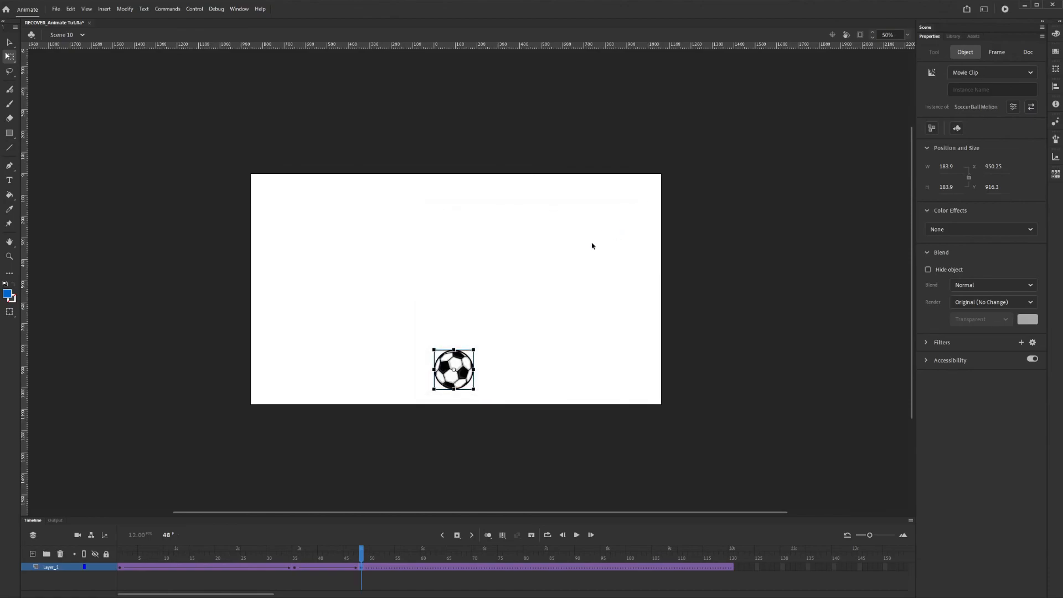
key(ctrl+Return)
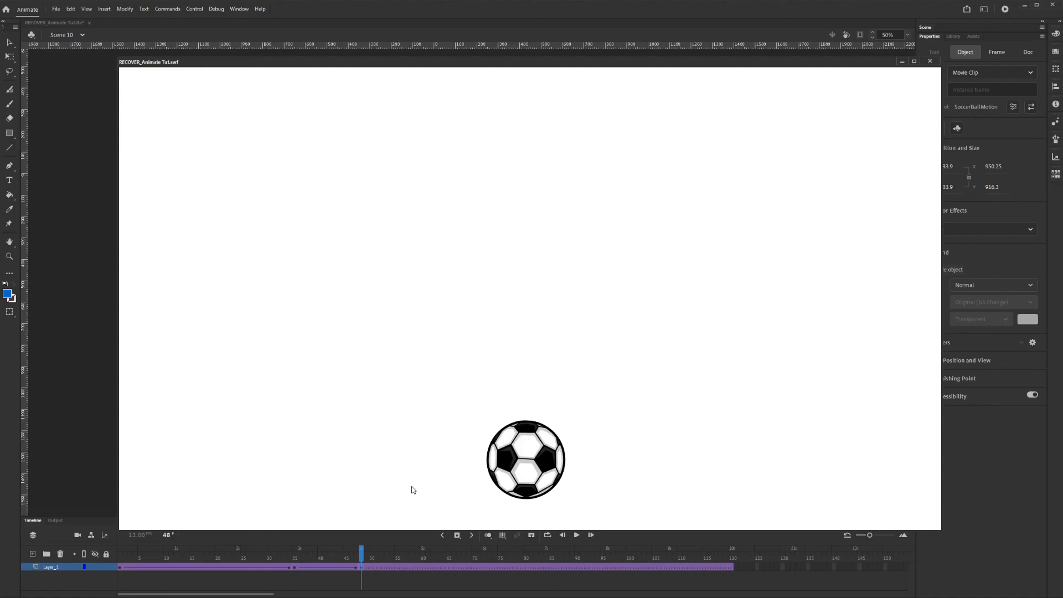
click(931, 61)
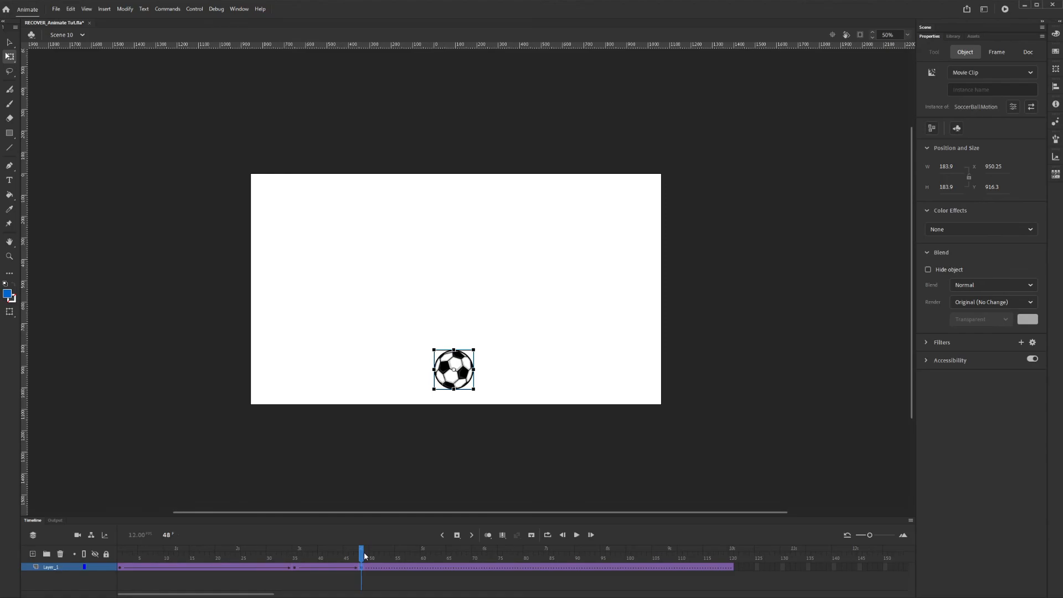
Move the ball at frame 84 past the stage's right side to about X 2047, Y 916, and test the movie.
drag(362, 550, 546, 566)
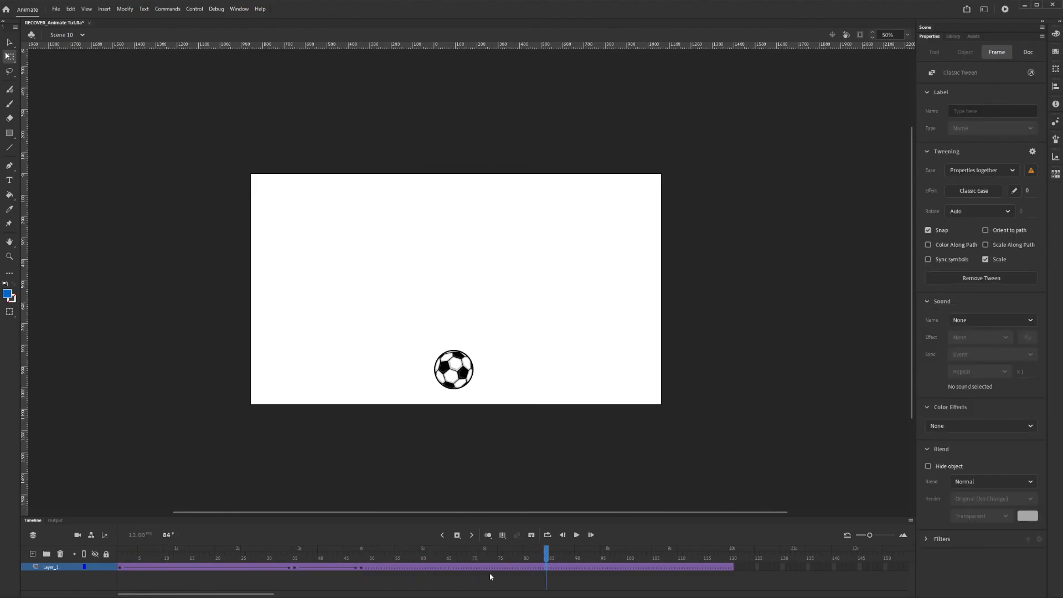
drag(447, 374, 682, 376)
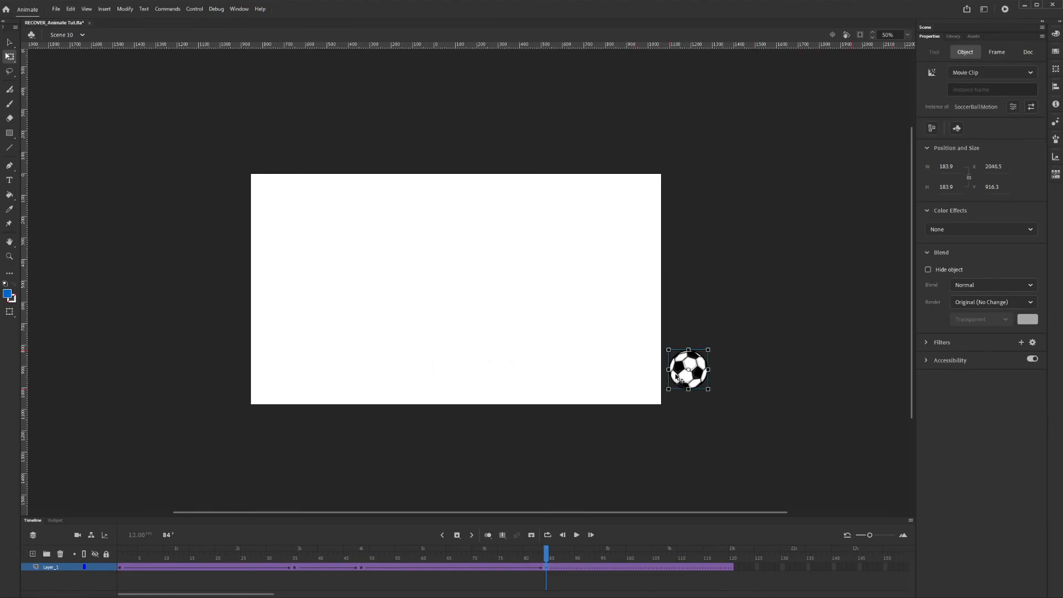
key(ctrl+Return)
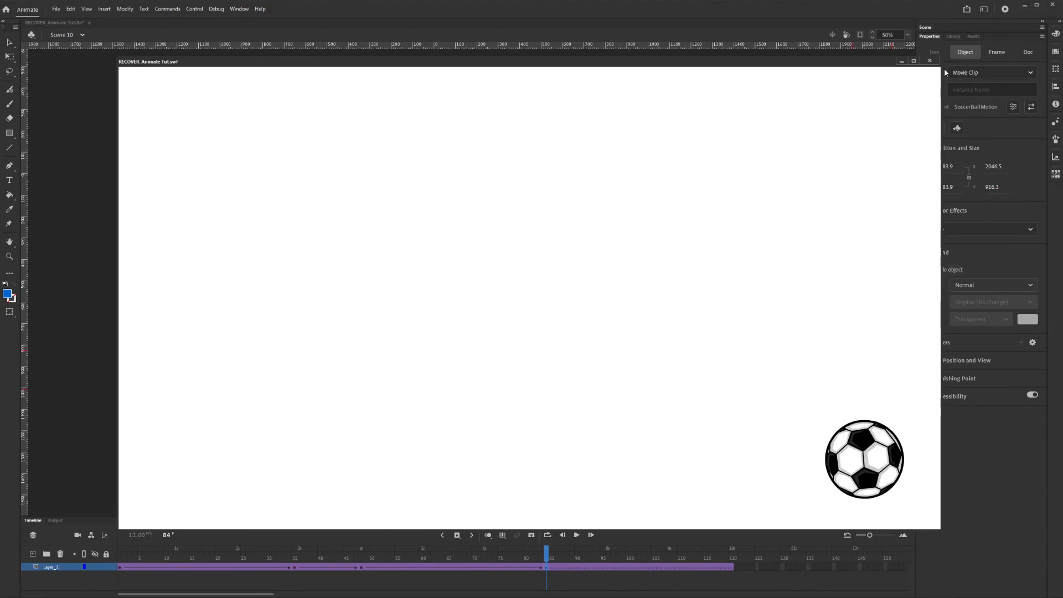
click(930, 60)
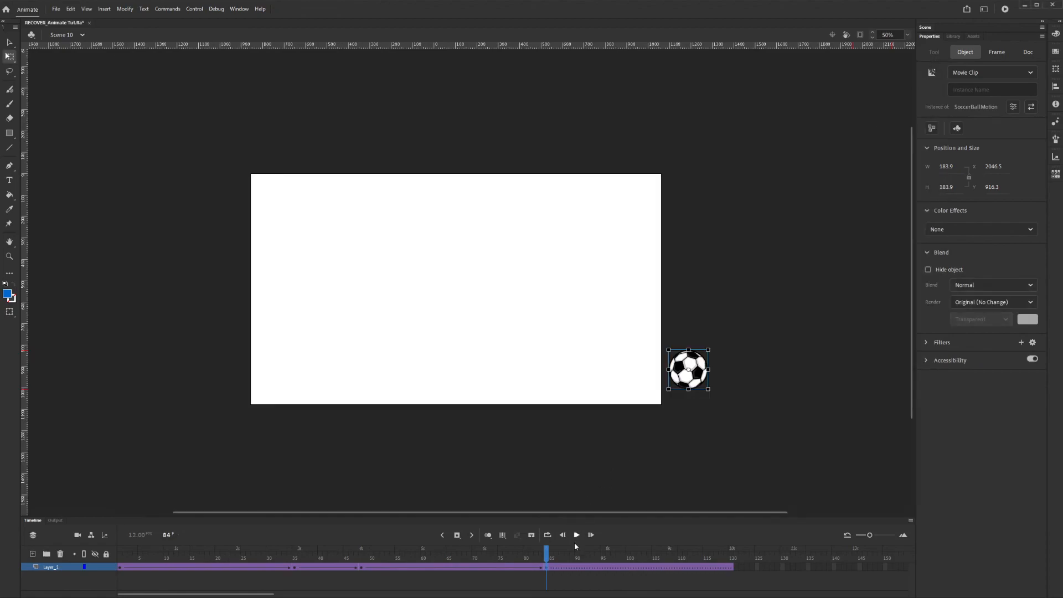
drag(547, 555, 110, 565)
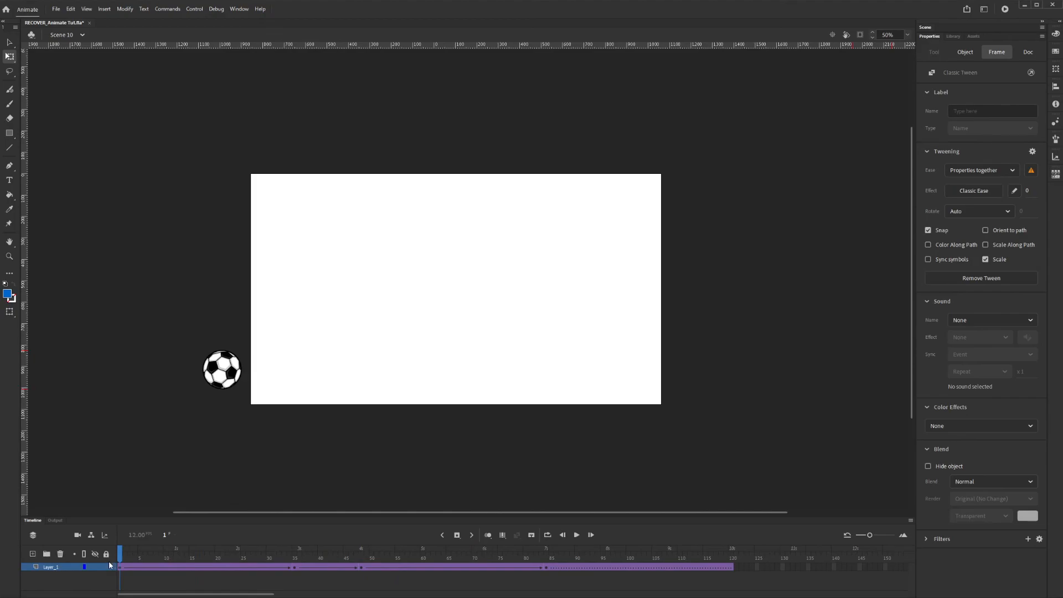
click(110, 562)
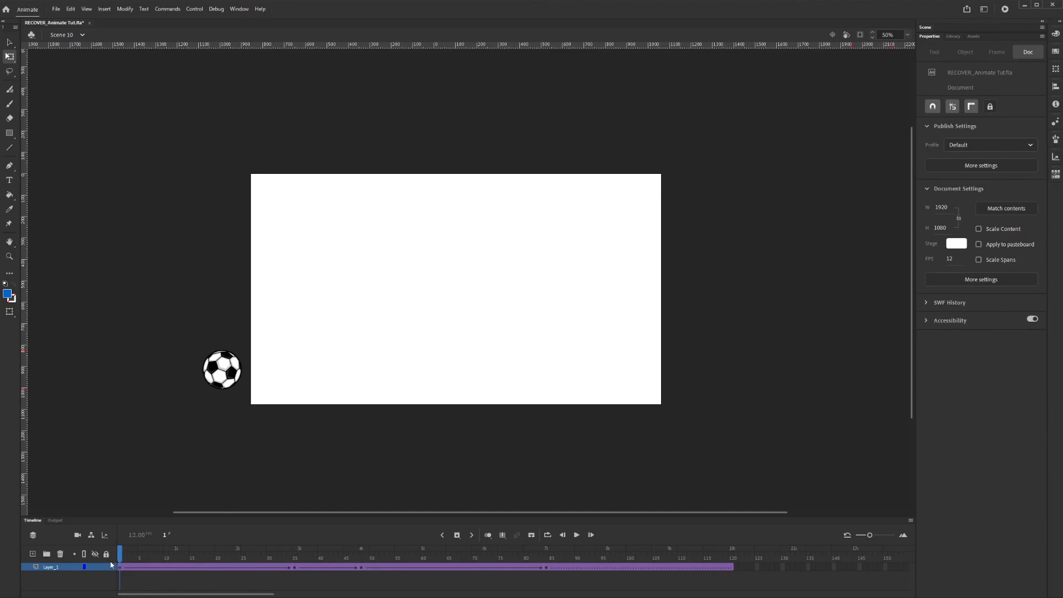